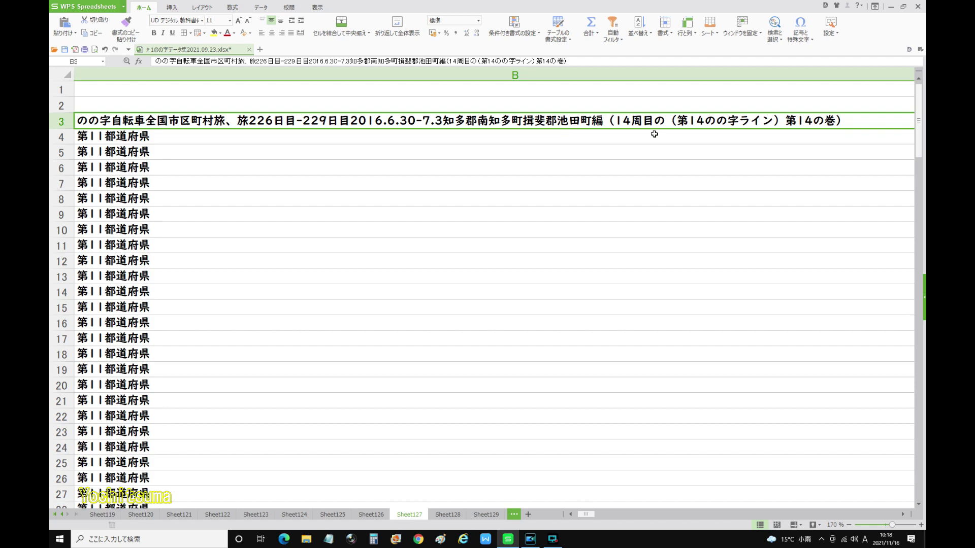
Examine the prefecture-number entries in column B of the 226th–229th day trip table on Sheet127
click(144, 167)
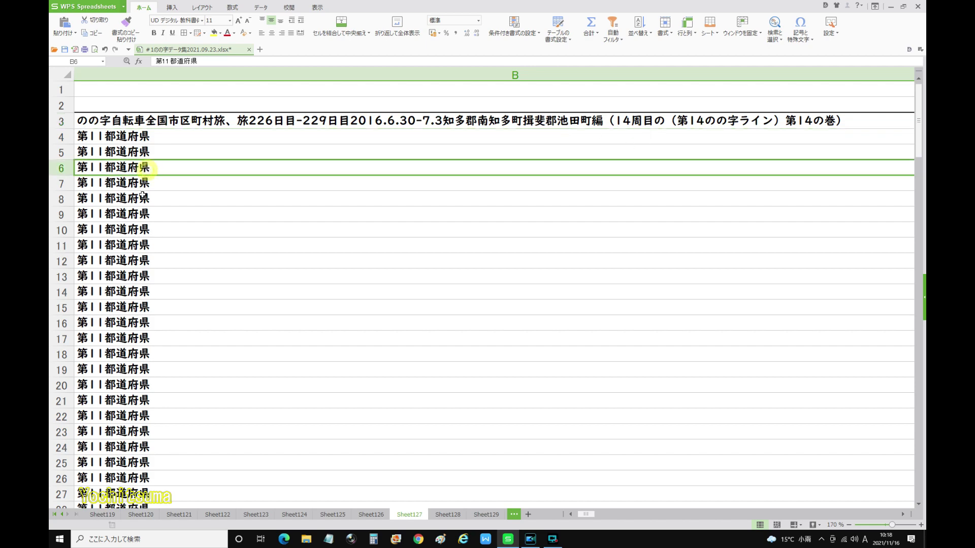
scroll(143, 200, down, 2)
scroll(143, 200, down, 5)
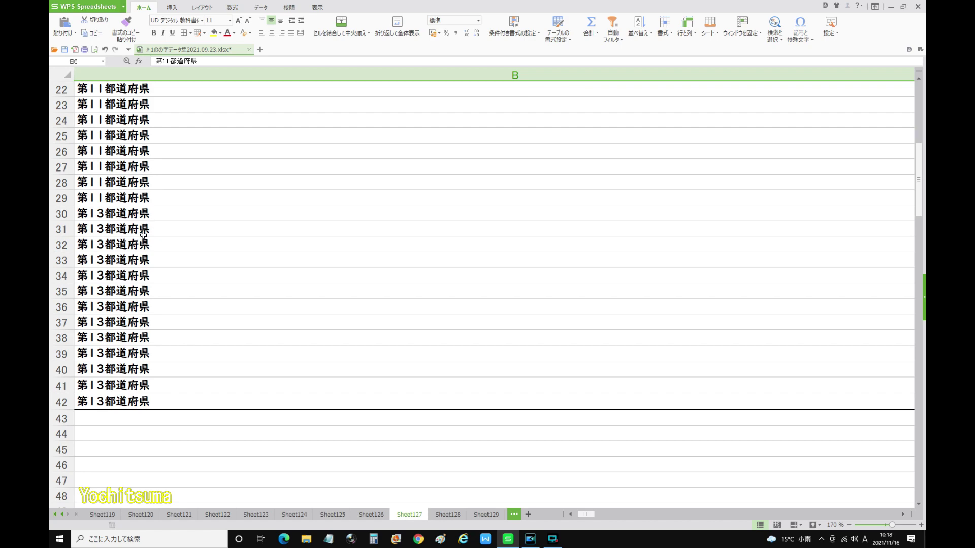
scroll(143, 245, up, 3)
scroll(136, 223, down, 1)
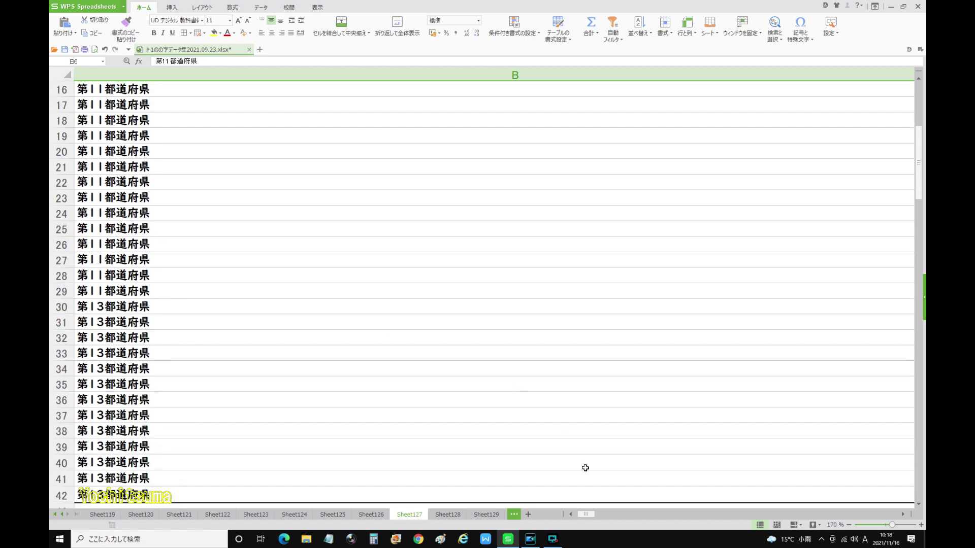
Examine the visited prefectures and municipalities in columns C to E, from row 4 to row 42
drag(586, 513, 598, 514)
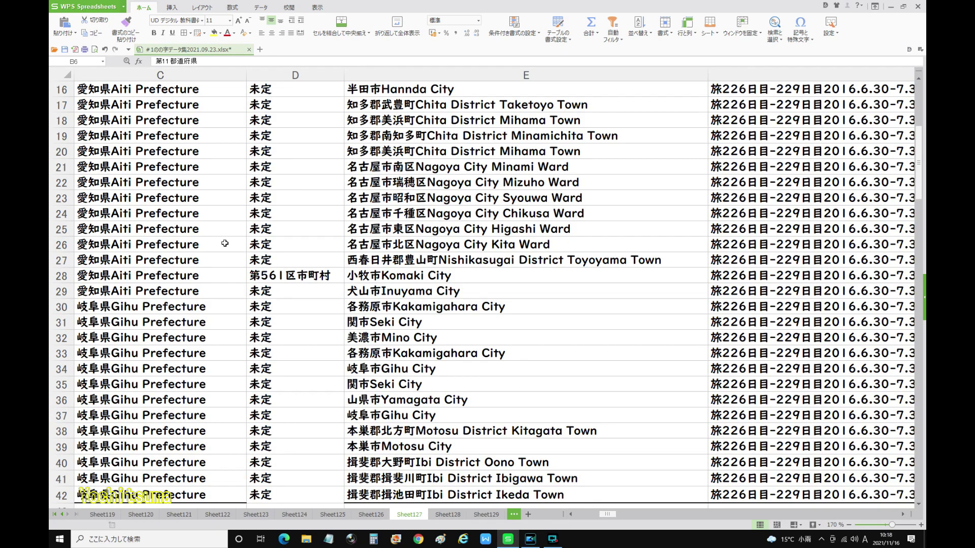
scroll(190, 259, down, 4)
scroll(191, 260, up, 4)
scroll(190, 259, up, 5)
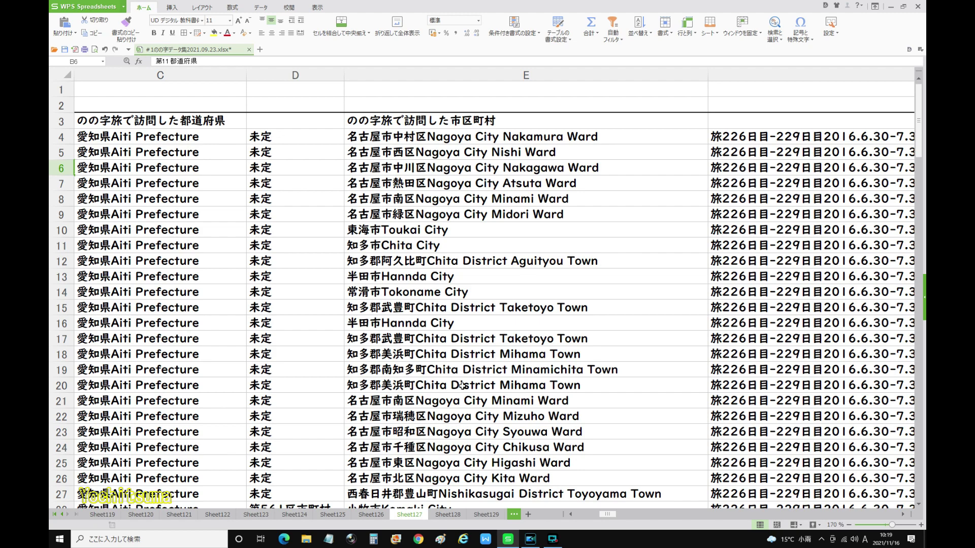
scroll(462, 385, down, 1)
scroll(462, 385, down, 1)
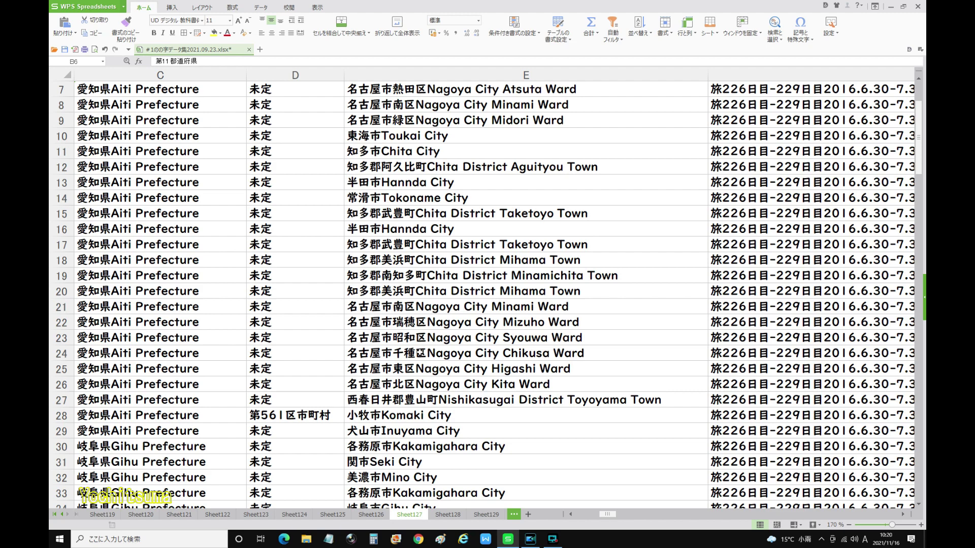
scroll(445, 339, down, 4)
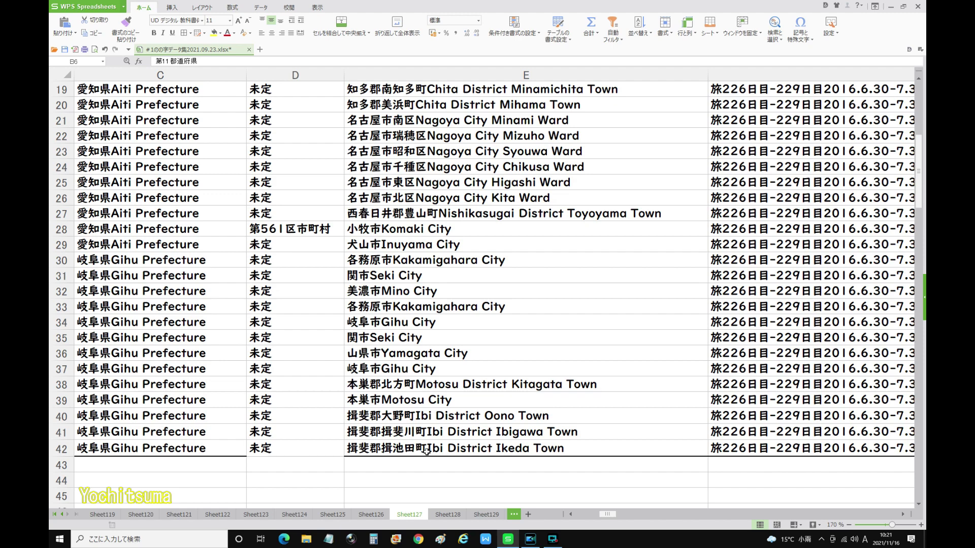
Examine the visit dates in column F beside the municipalities, including the full entry for Nagoya City Midori Ward in row 9
click(611, 517)
drag(610, 516, 613, 518)
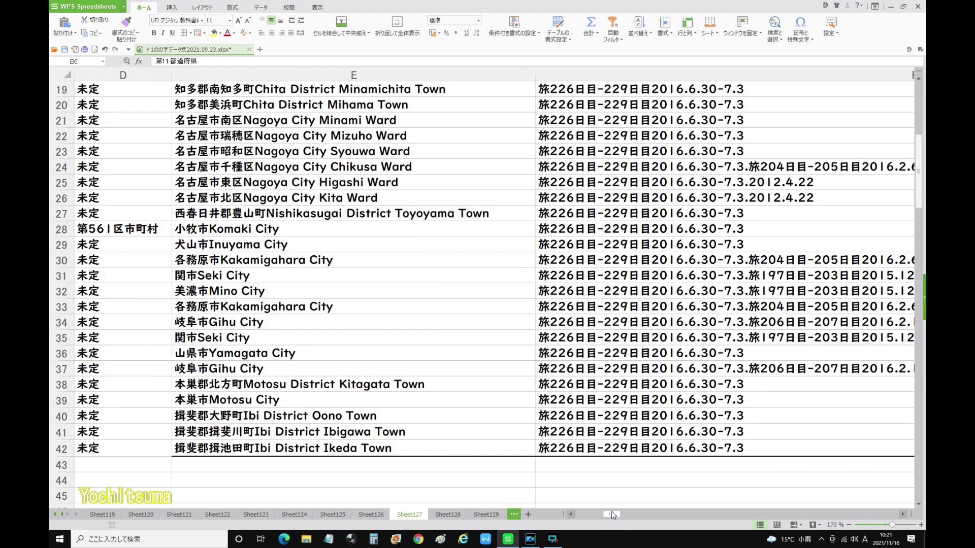
scroll(586, 489, up, 6)
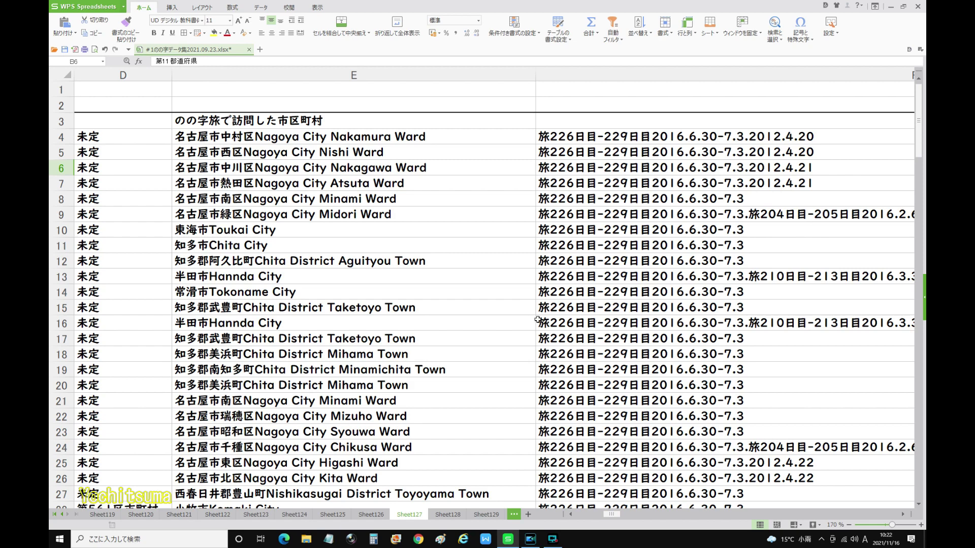
scroll(626, 363, down, 3)
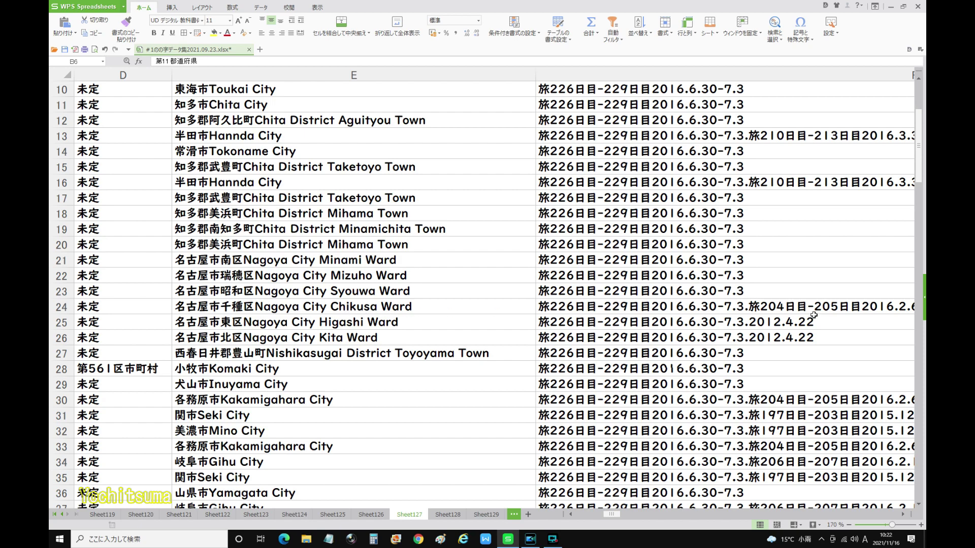
scroll(814, 315, up, 3)
scroll(788, 309, down, 1)
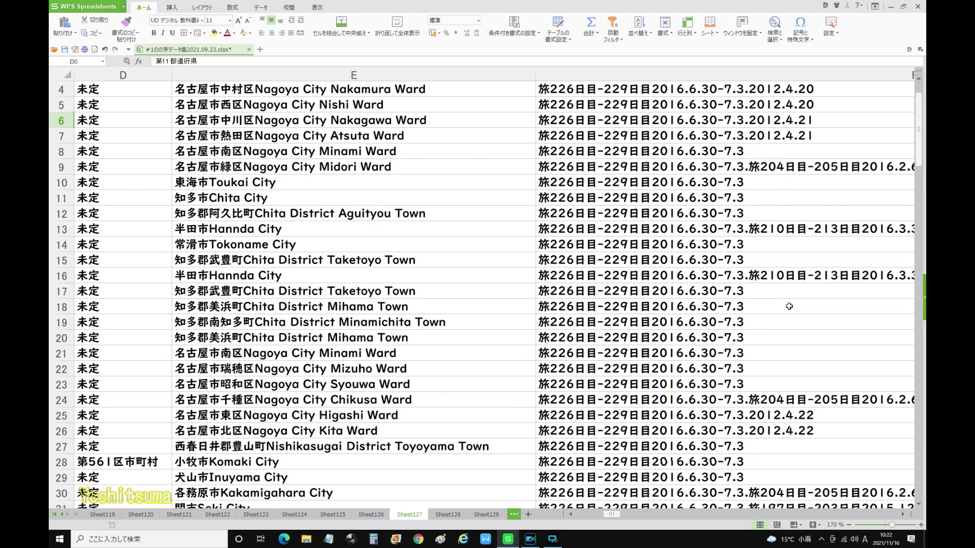
click(497, 167)
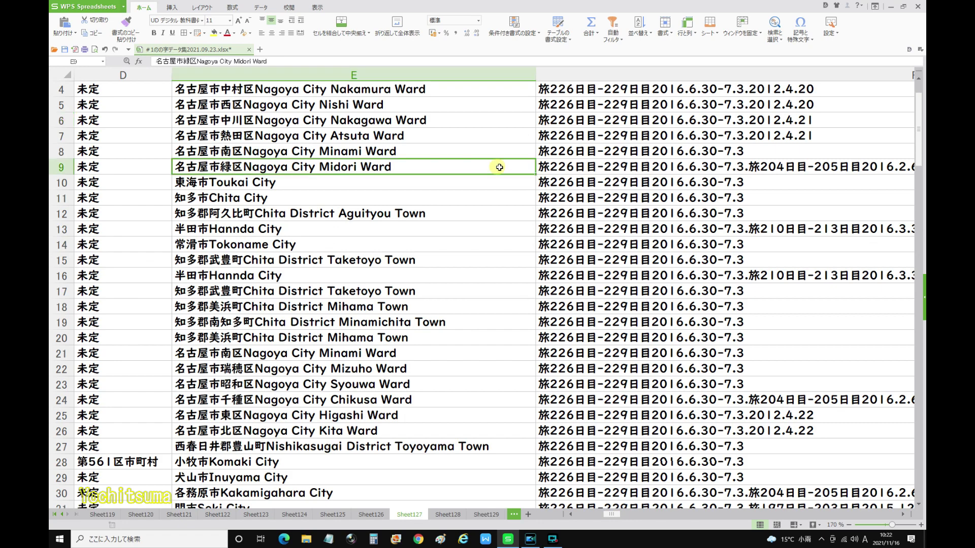
click(789, 167)
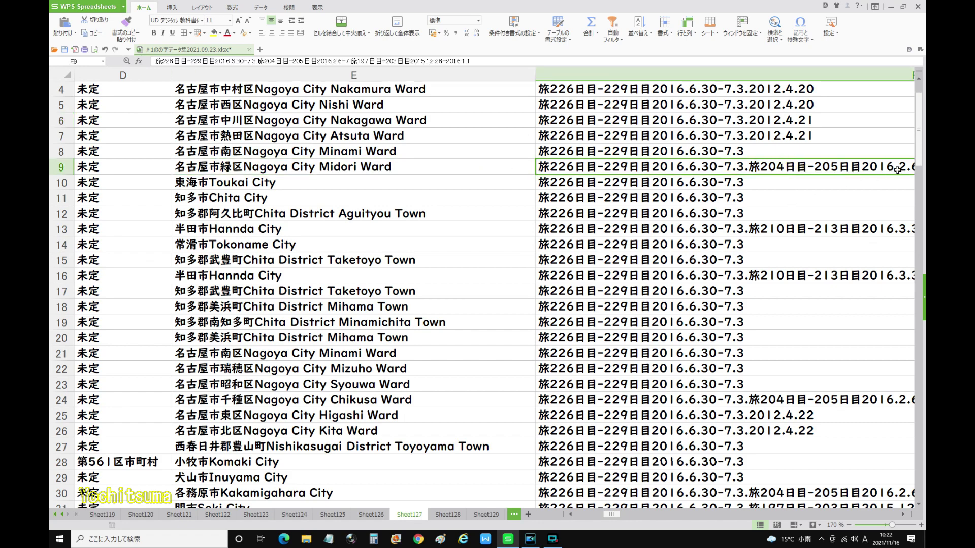
Check the Gihu Prefecture entries for Kakamigahara, Seki, Mino, Yamagata and Gihu City in rows 30 to 37
scroll(821, 311, down, 2)
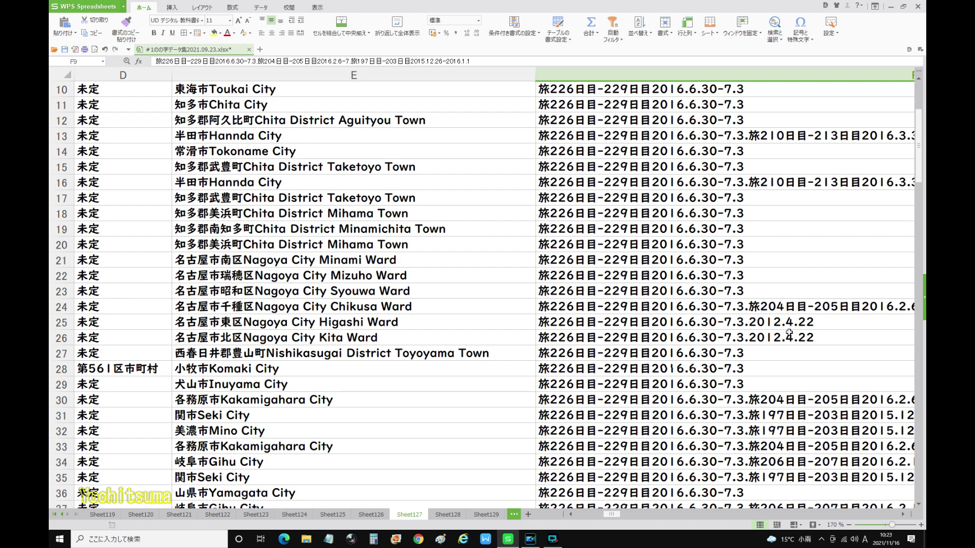
scroll(761, 345, down, 3)
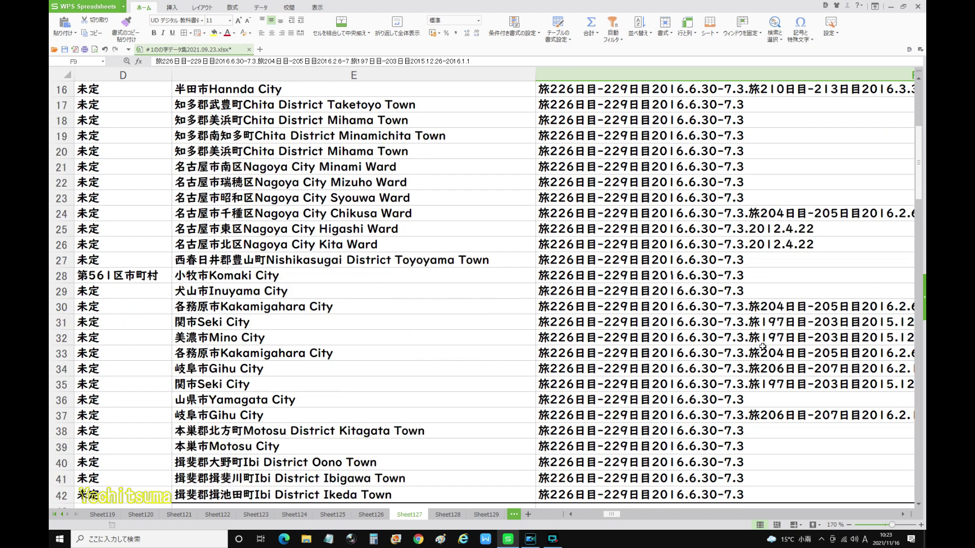
click(262, 260)
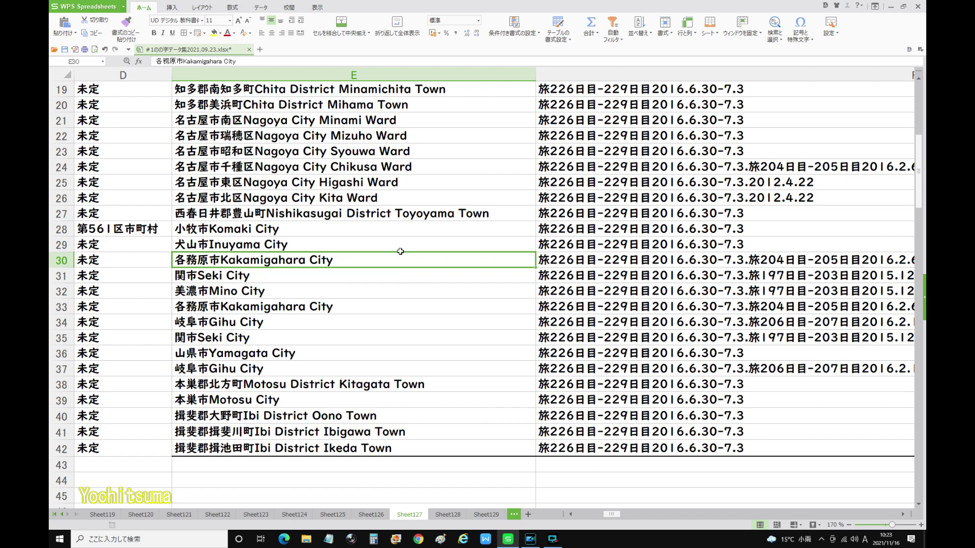
click(198, 277)
click(197, 291)
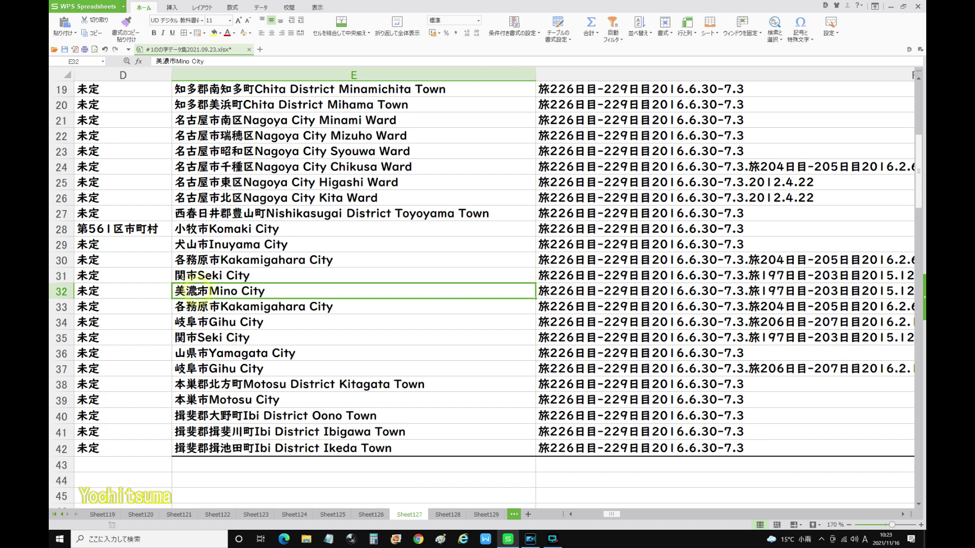
click(203, 353)
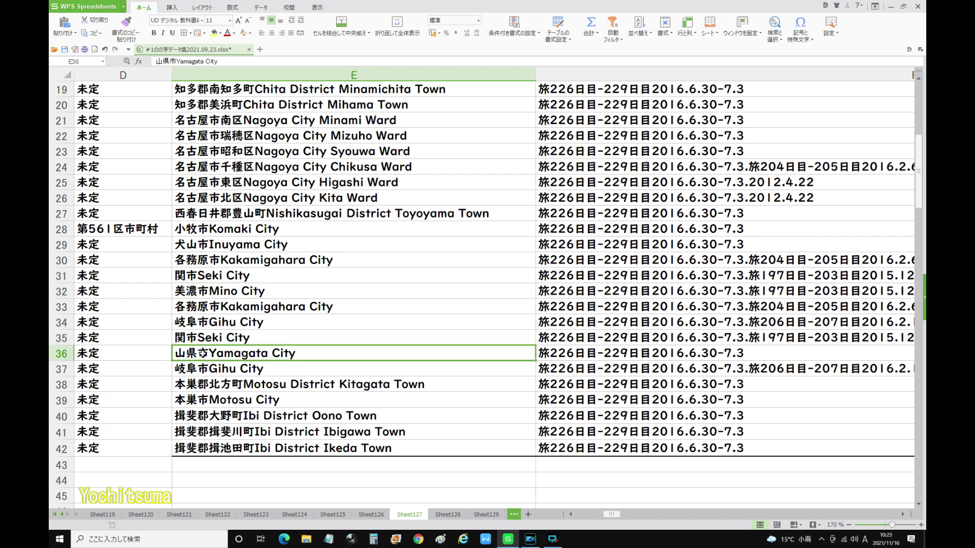
click(201, 339)
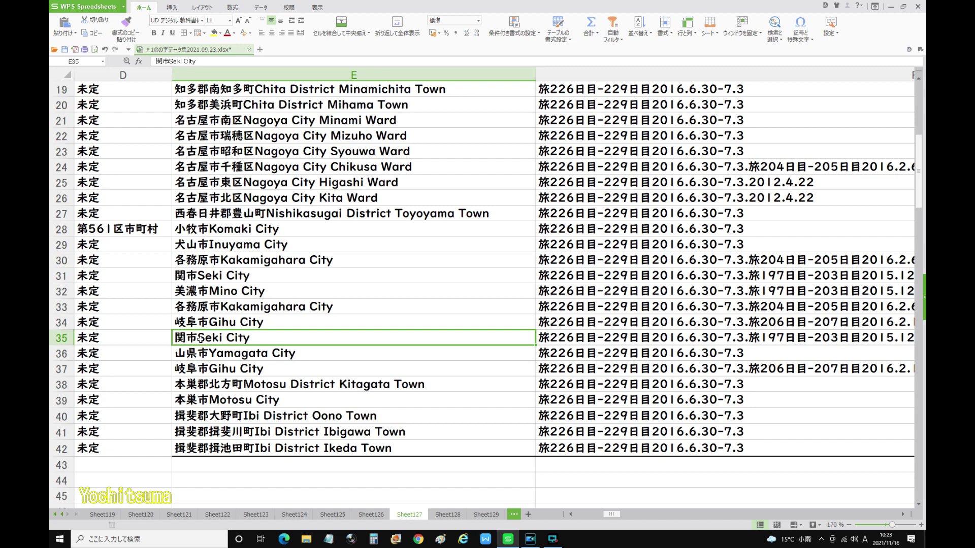
click(209, 290)
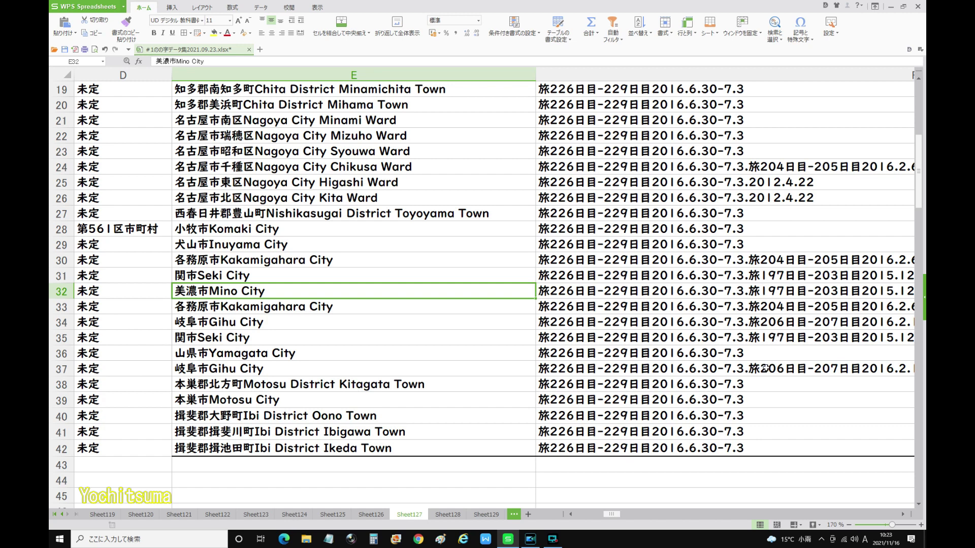
click(375, 369)
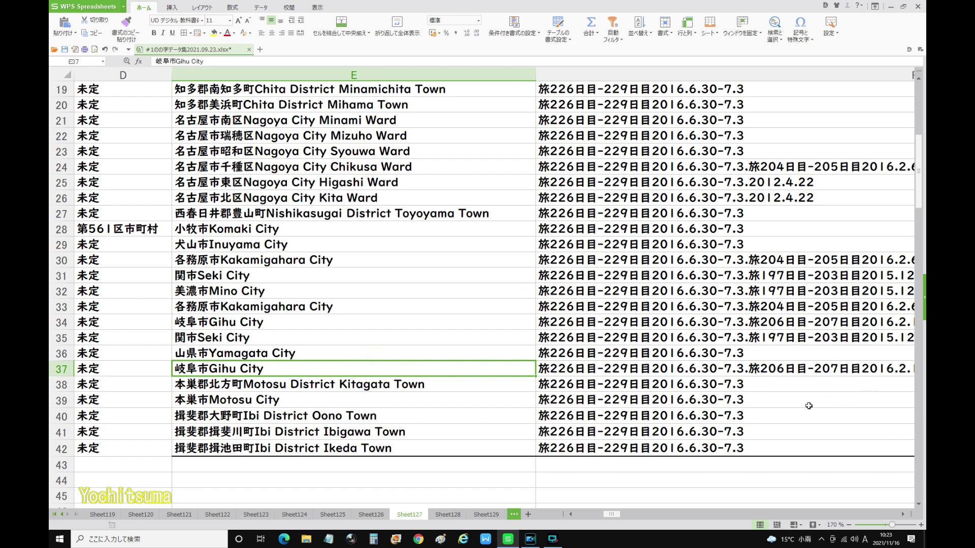
Compare the visited prefectures and municipalities with the trip dates in column F at 130% zoom
click(848, 526)
click(848, 526)
click(848, 526)
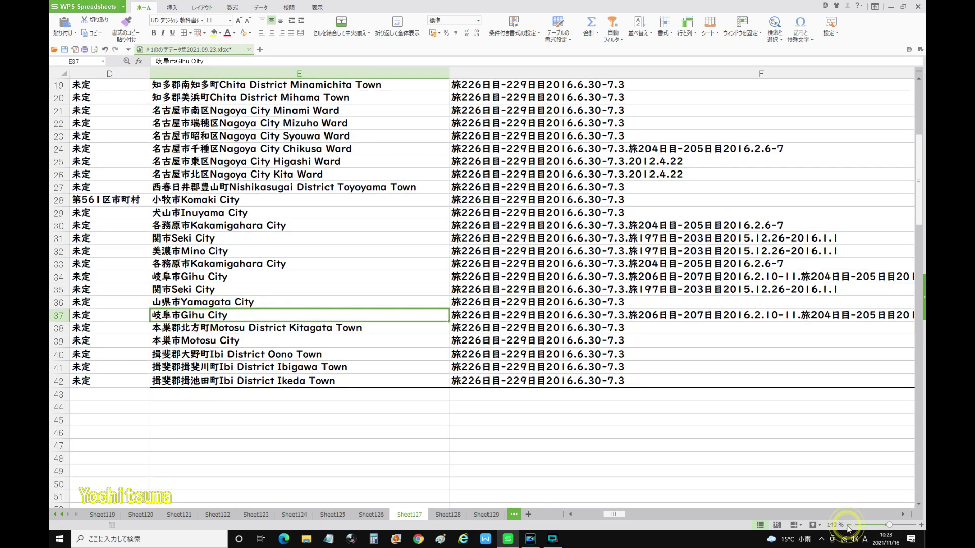
click(847, 526)
scroll(759, 468, up, 6)
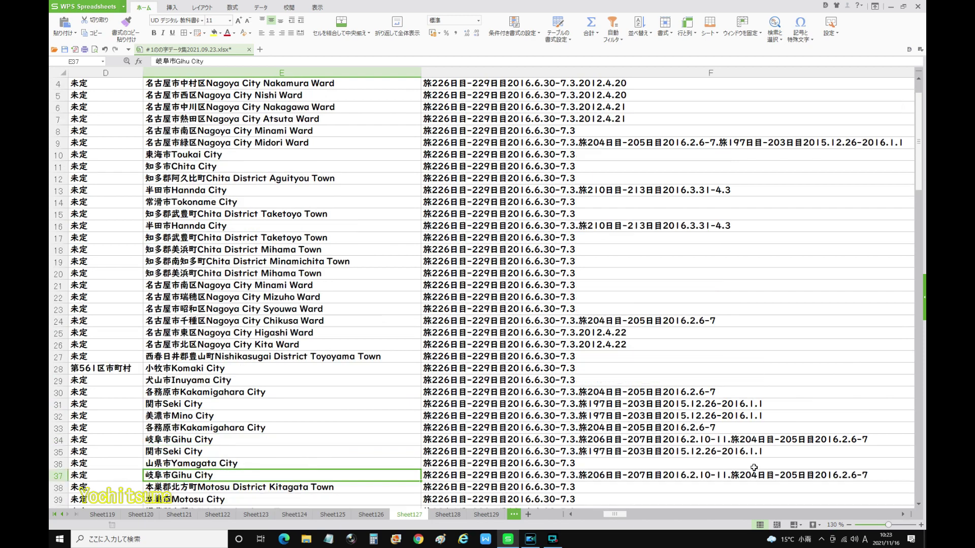
drag(612, 514, 604, 516)
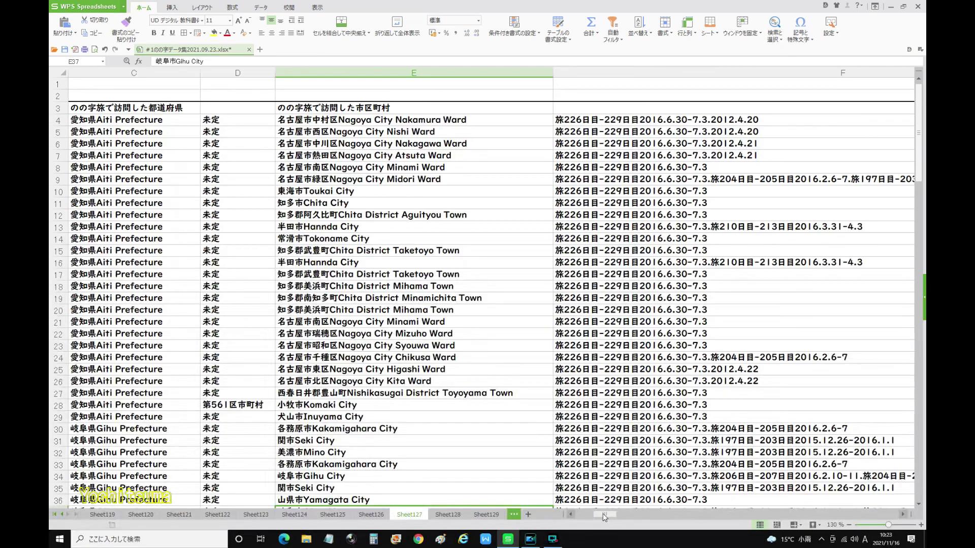
scroll(420, 422, down, 3)
scroll(420, 422, up, 3)
scroll(378, 327, down, 3)
scroll(378, 326, up, 3)
Examine the lap and volume labels in column G, and compare them with the trip title and municipality columns
drag(615, 513, 623, 517)
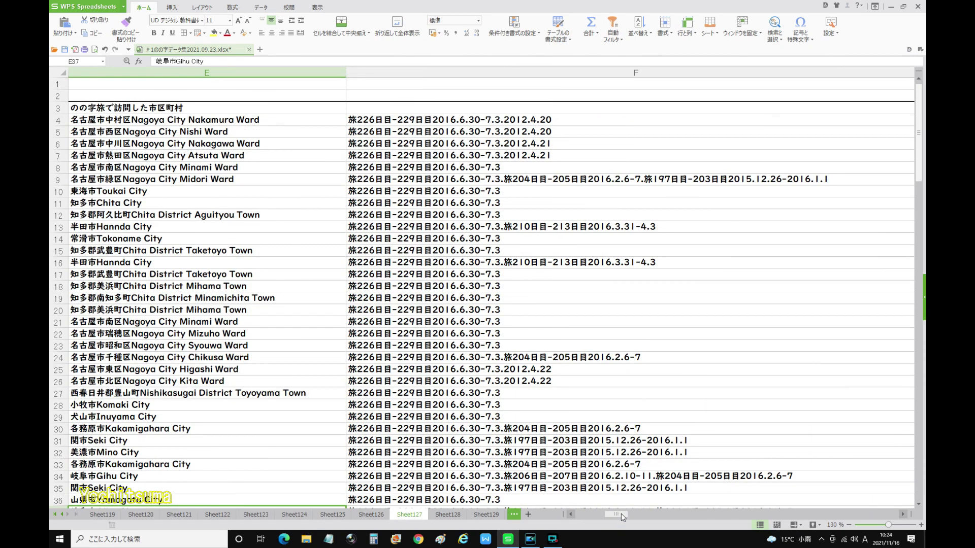
drag(623, 518, 629, 517)
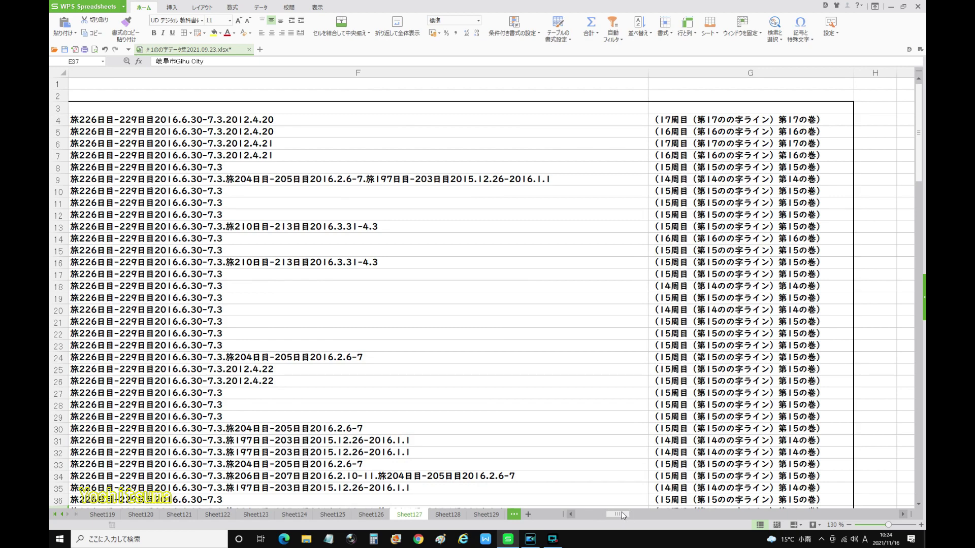
drag(621, 512, 615, 510)
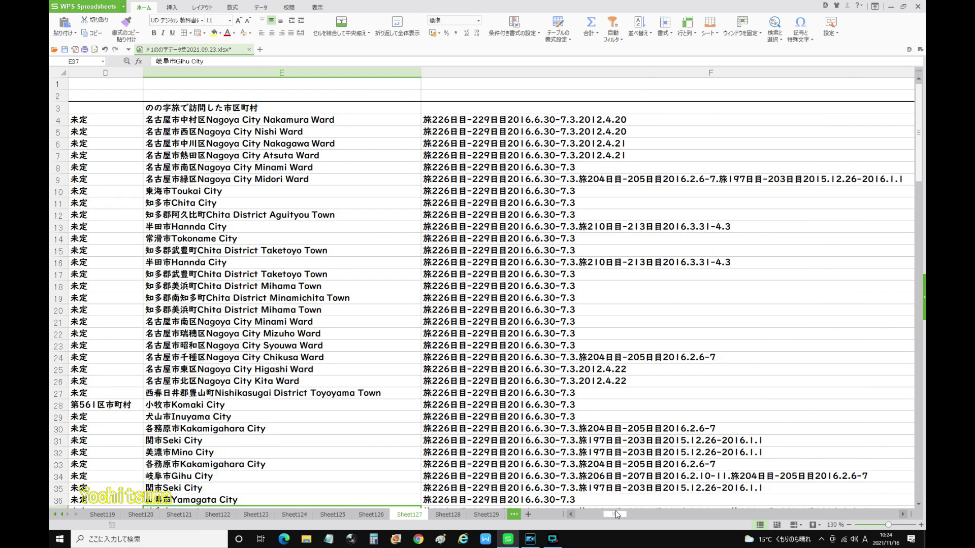
click(570, 515)
click(571, 514)
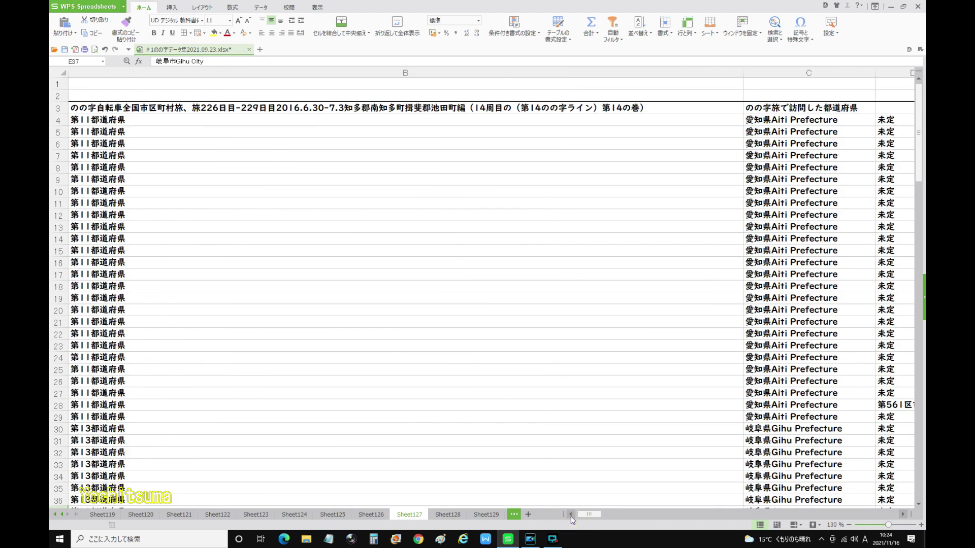
drag(589, 515, 595, 513)
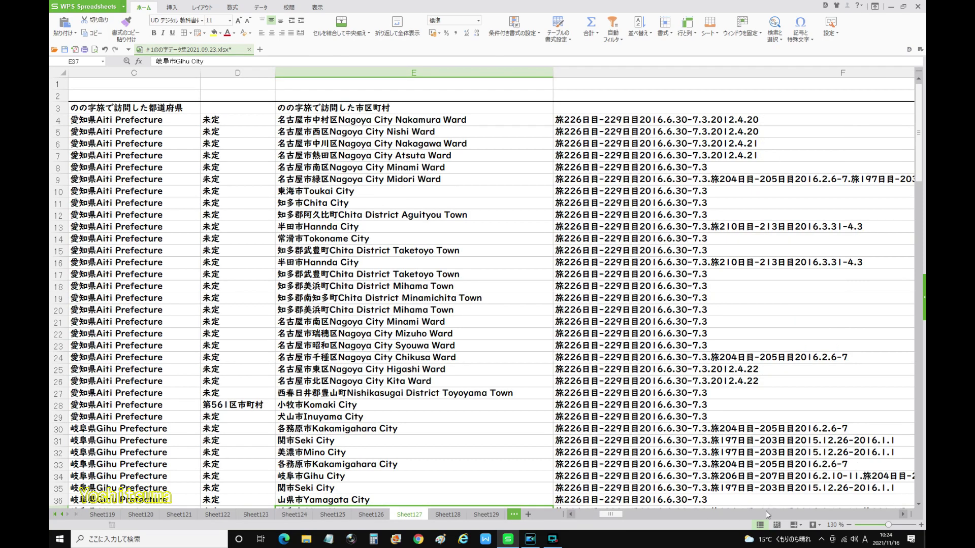
At 90% zoom, compare the full row 4 entry for Nakamura Ward with the row 9 entry for Midori Ward, selecting each row
click(849, 525)
click(849, 525)
click(849, 525)
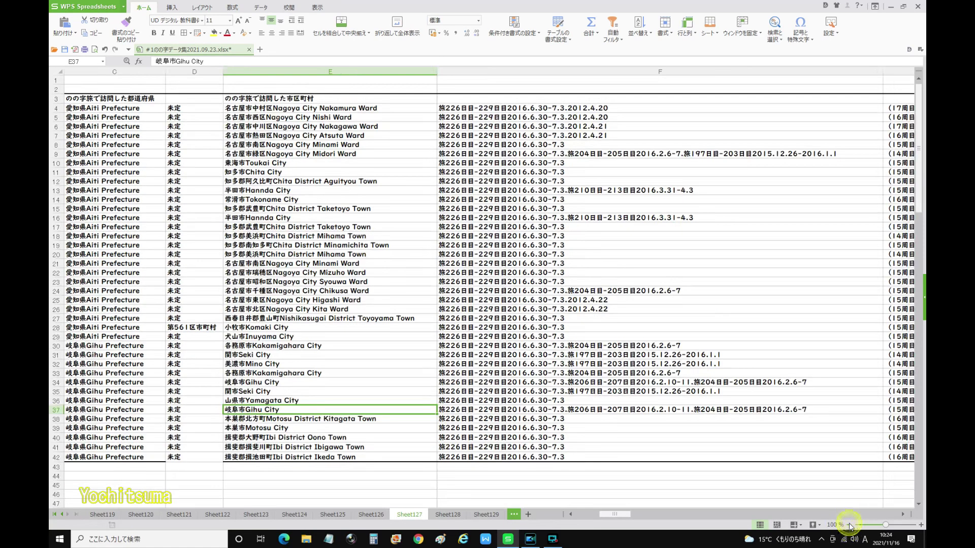
click(849, 524)
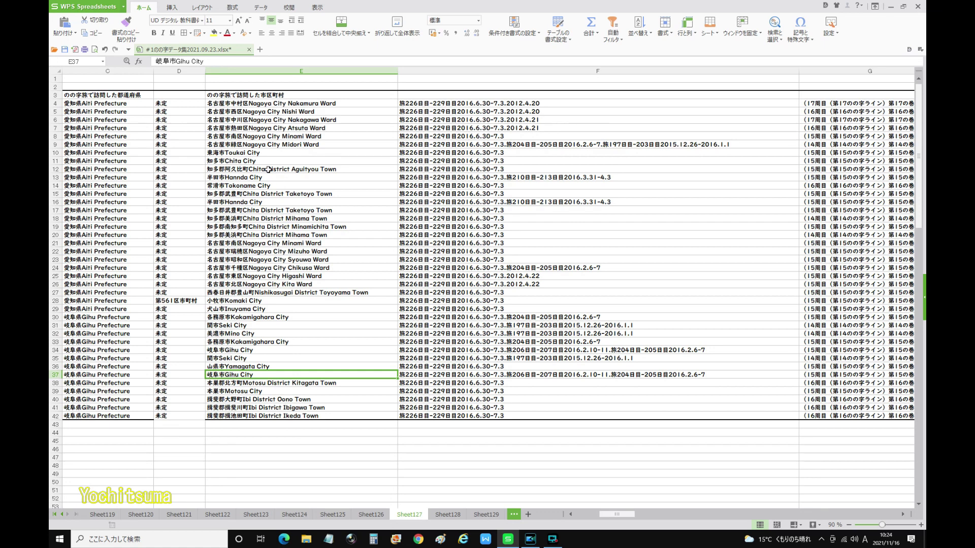
click(161, 103)
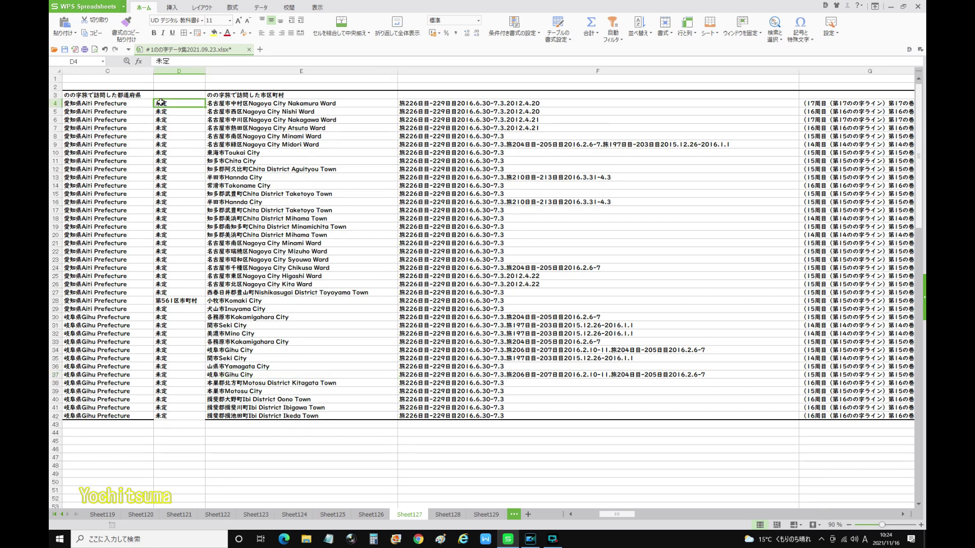
click(58, 103)
click(57, 103)
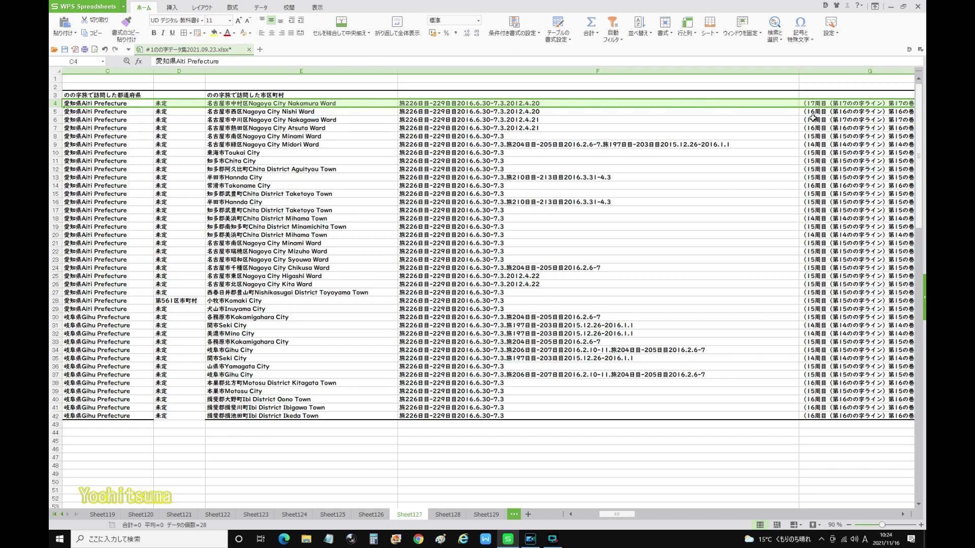
click(813, 146)
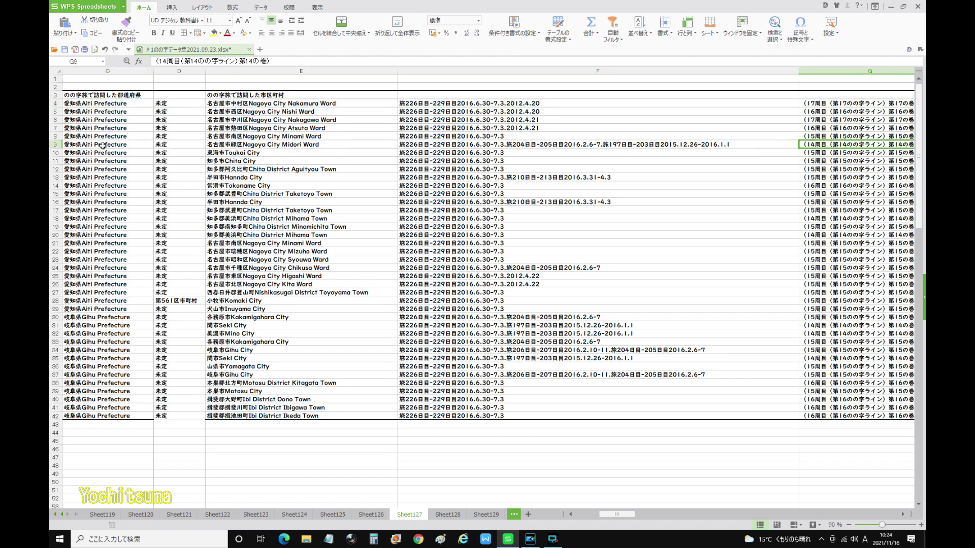
click(54, 145)
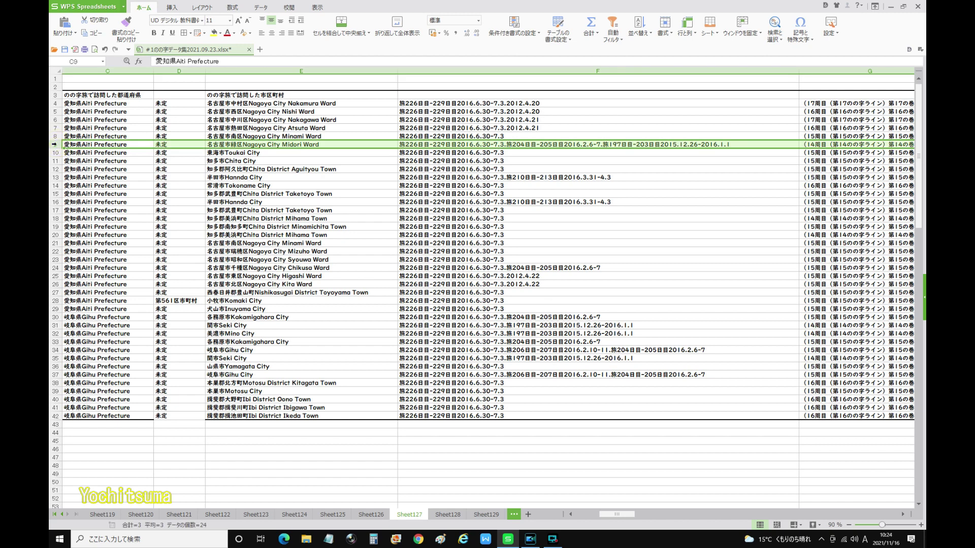
Compare the full row 18 entry for Mihama Town with the Seki City and Mino City entries in rows 31 and 32, plus cell G4
click(798, 217)
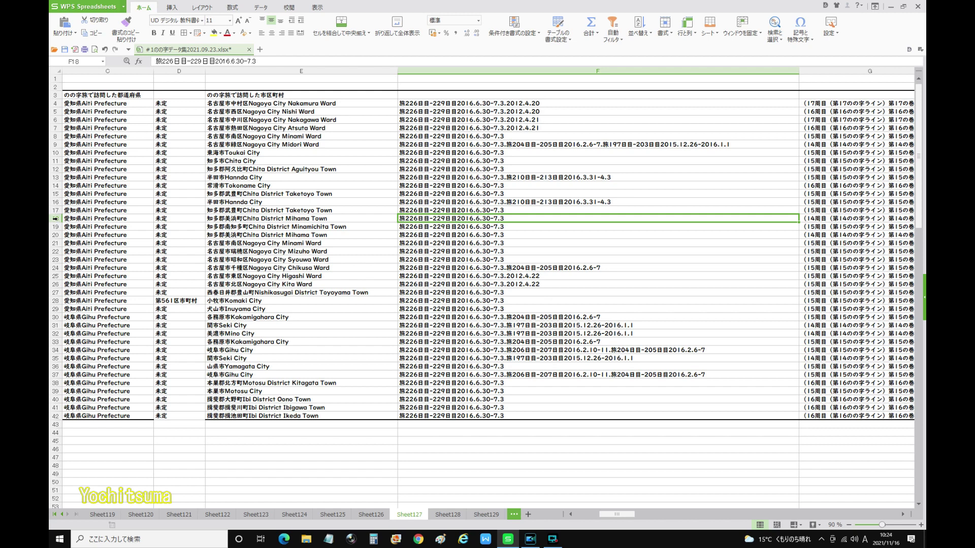
click(55, 218)
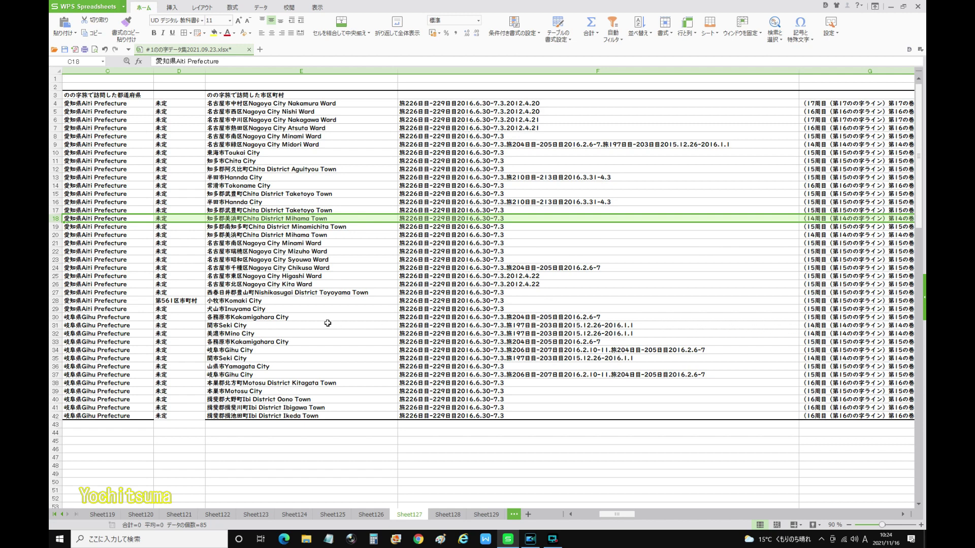
click(53, 325)
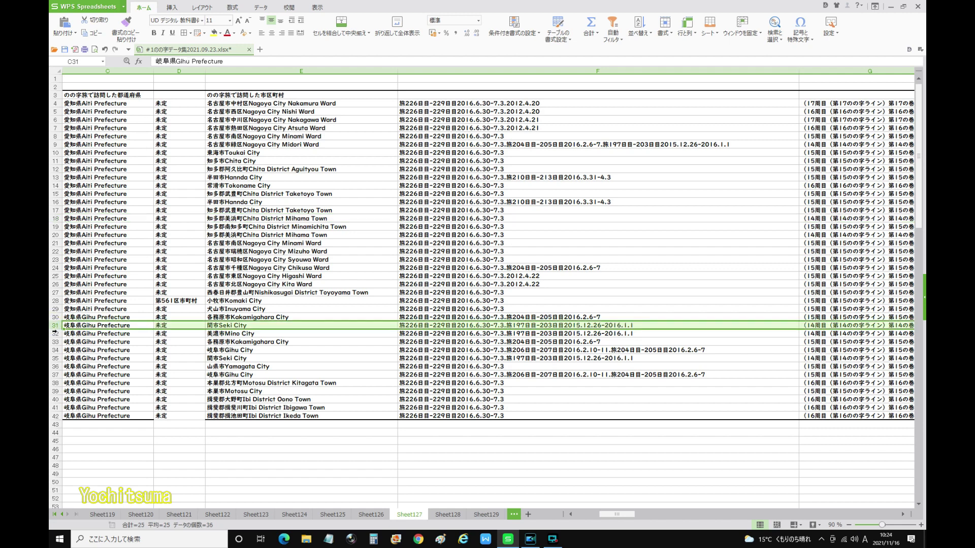
click(55, 333)
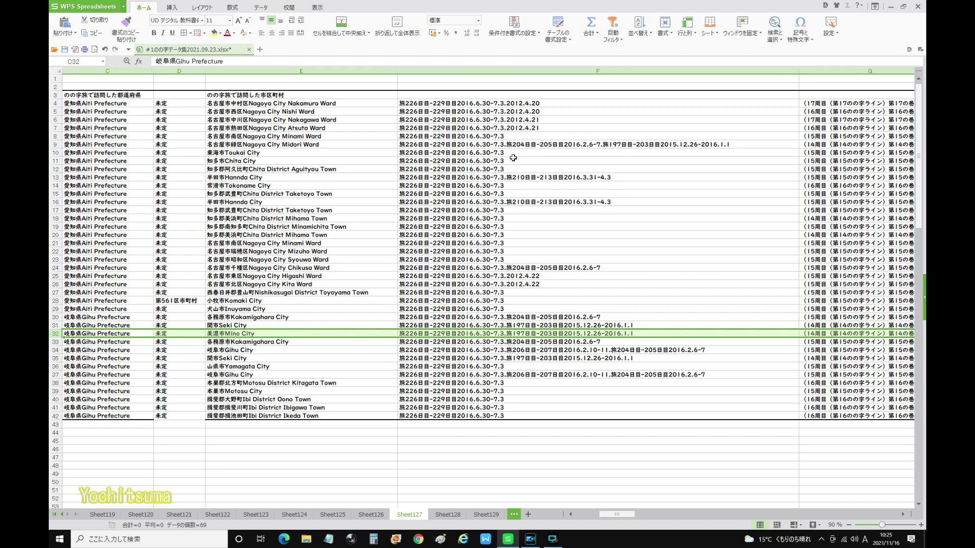
click(812, 103)
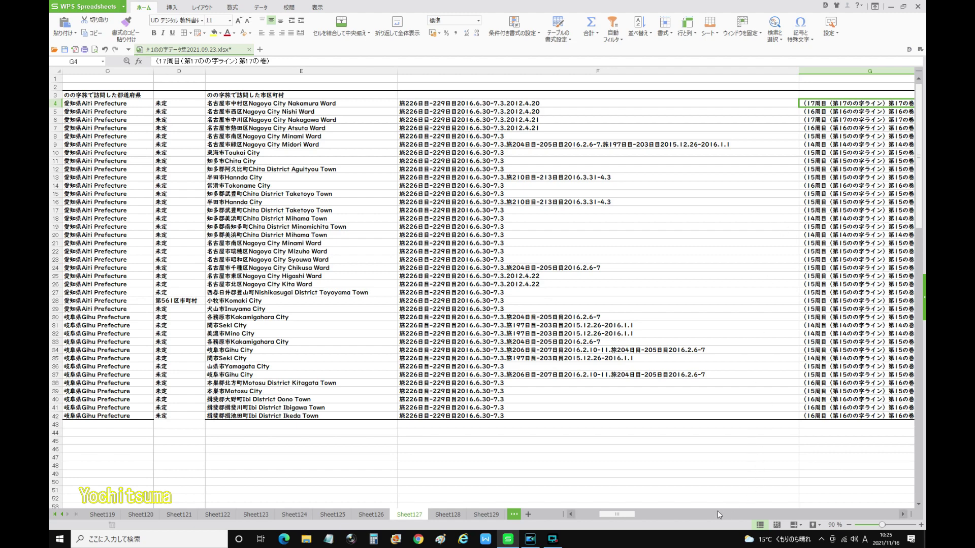
Examine the trip counter in columns J to L at 140% zoom
drag(609, 514, 573, 513)
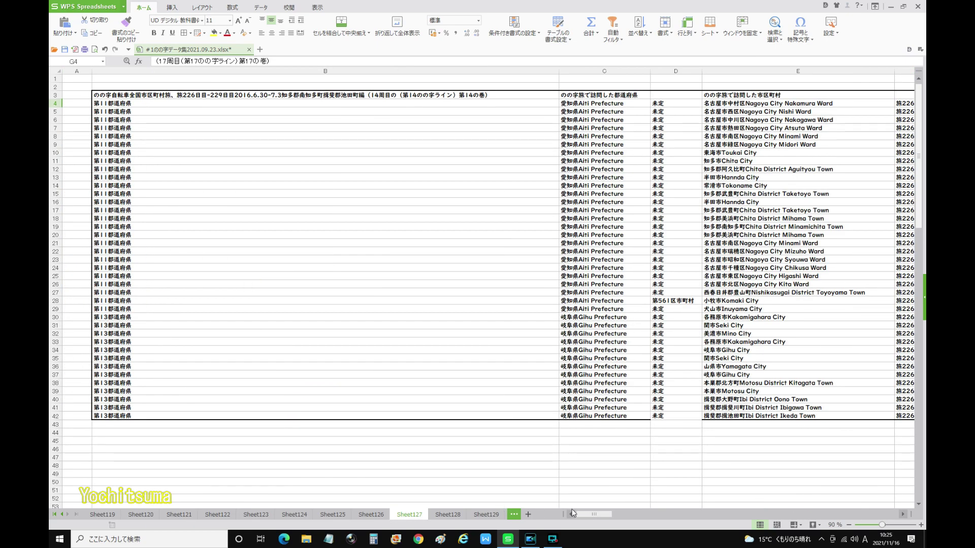
drag(572, 512, 646, 517)
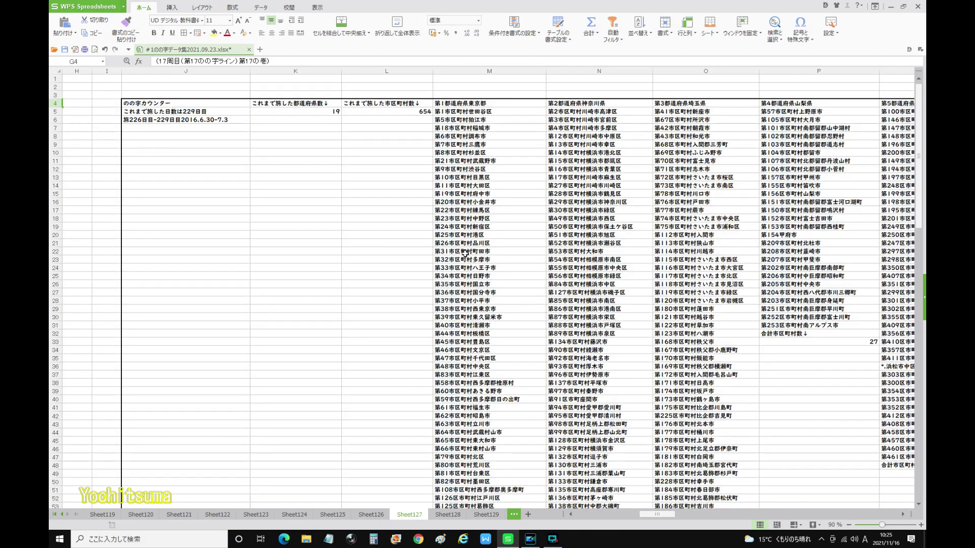
click(920, 526)
click(920, 525)
click(920, 525)
click(920, 526)
click(920, 525)
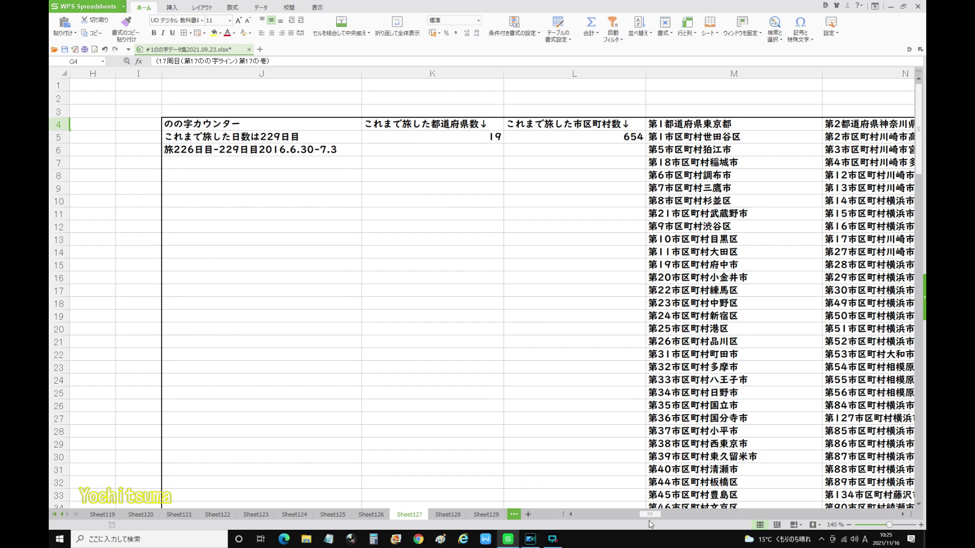
Check the Aichi Prefecture list in column W, selecting the Nagoya Minami Ward, Tokai City and Chita City entries in rows 45 to 47
drag(650, 514, 716, 517)
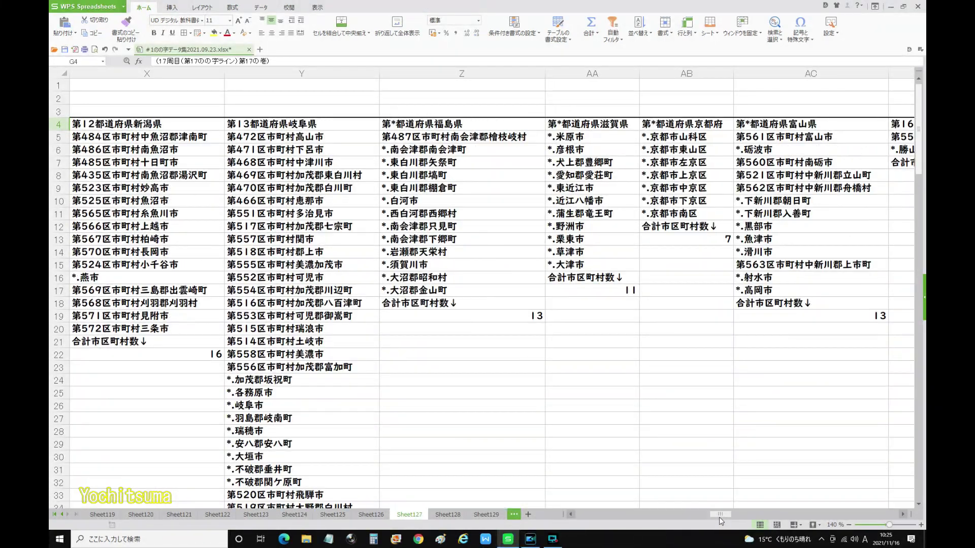
drag(720, 520, 703, 516)
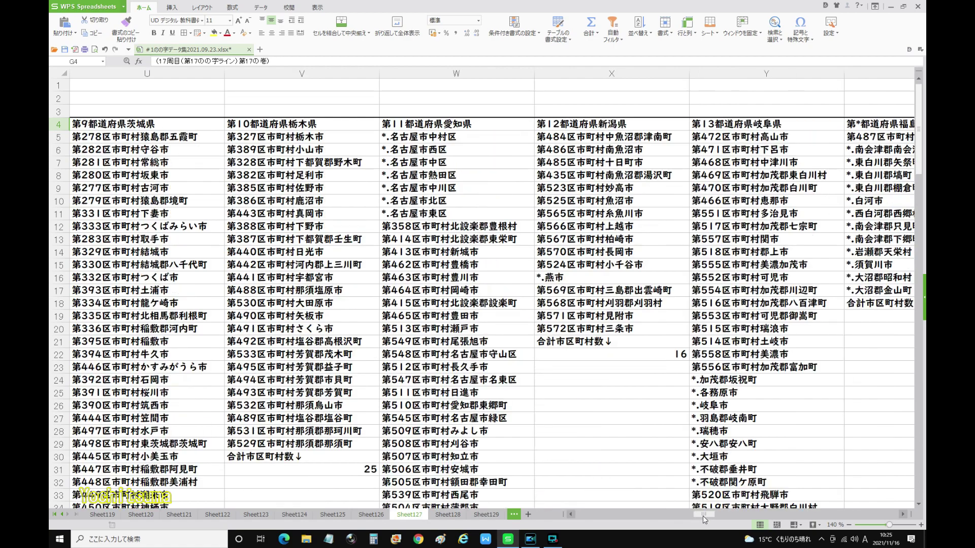
scroll(574, 458, down, 9)
scroll(574, 458, down, 2)
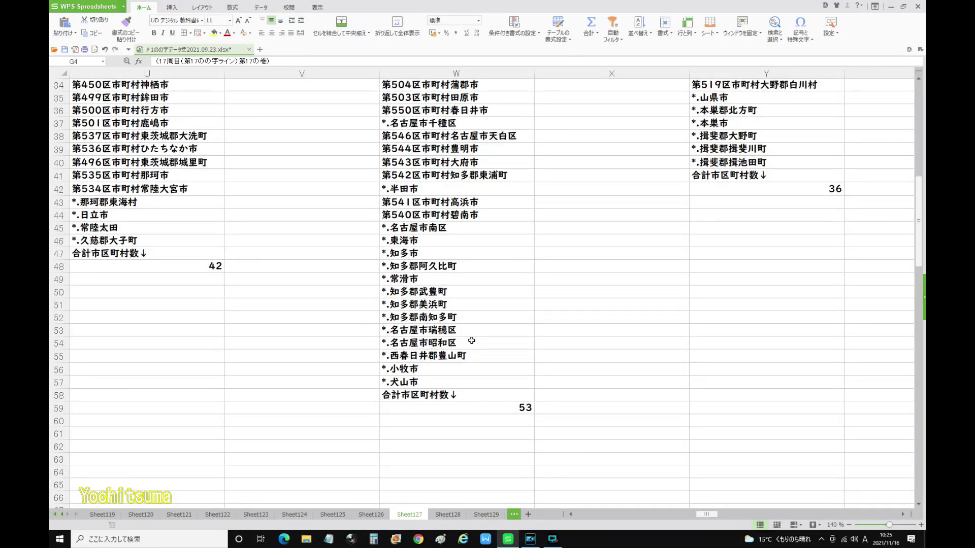
click(428, 230)
click(398, 242)
click(399, 254)
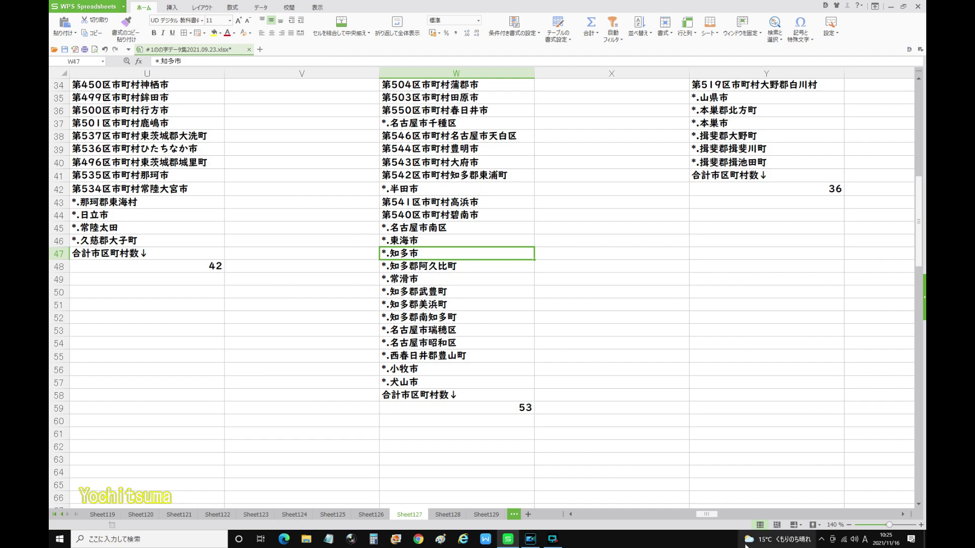
Correct cell E12 to "知多郡阿久比町Chita District Agui Town" and save the workbook
drag(711, 514, 583, 512)
scroll(568, 482, up, 5)
scroll(568, 482, up, 6)
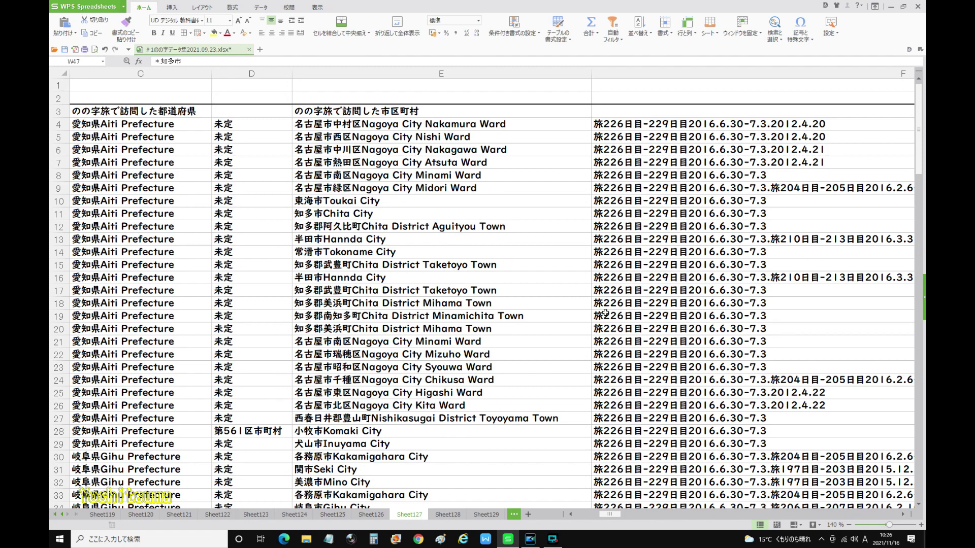
double_click(474, 230)
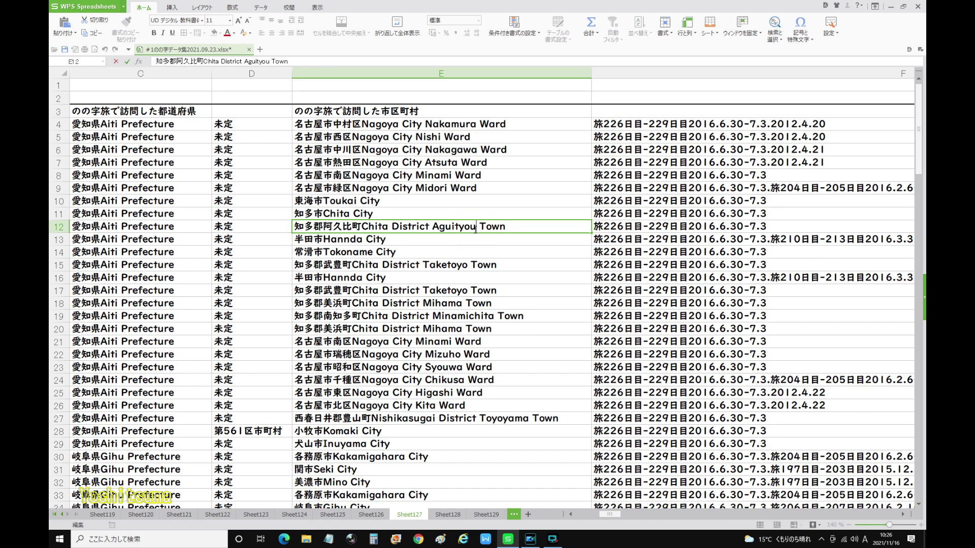
key(BackSpace)
key(BackSpace)
key(BackSpace)
key(BackSpace)
click(65, 49)
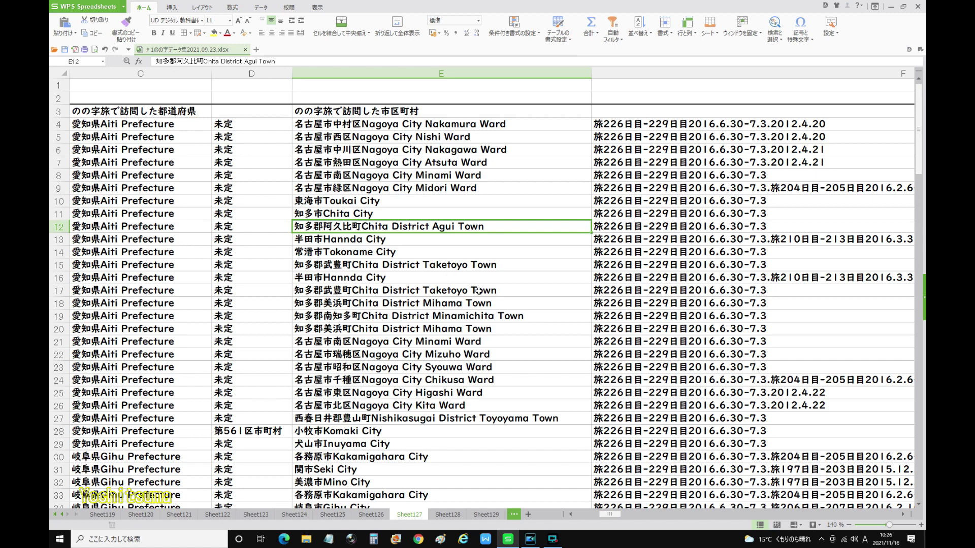
Review the Aichi Prefecture municipality list in column W from its heading in row 4 to its total in row 59
drag(613, 516, 706, 513)
scroll(548, 425, down, 10)
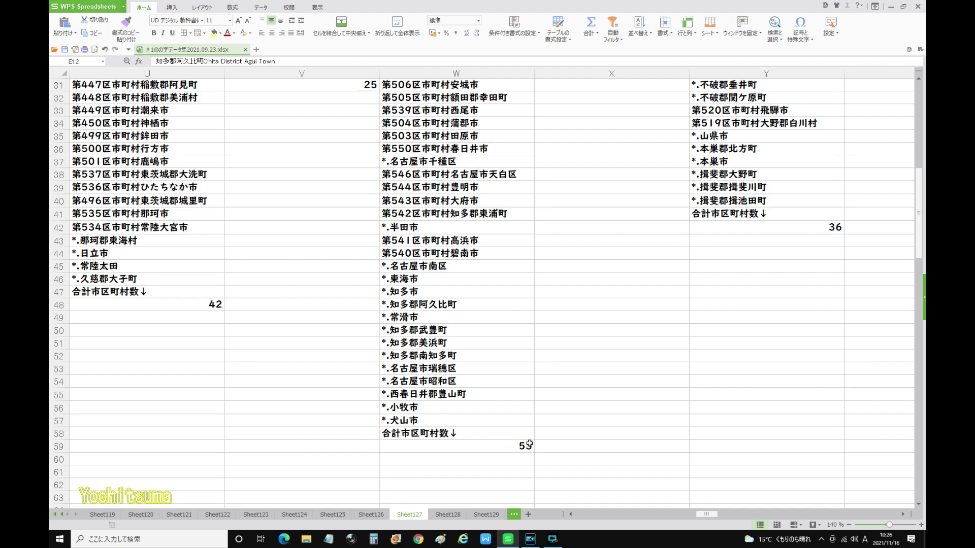
scroll(518, 443, up, 9)
scroll(521, 443, up, 1)
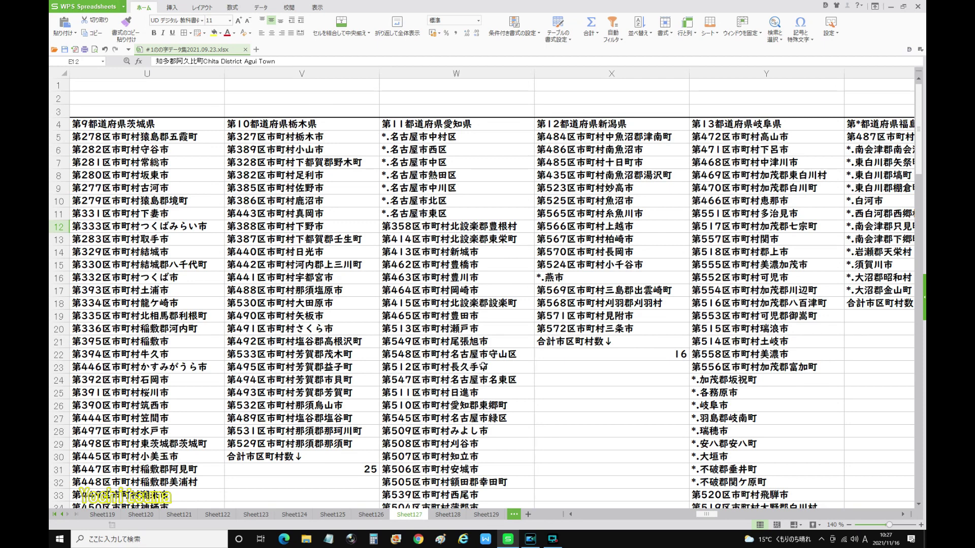
scroll(510, 468, down, 6)
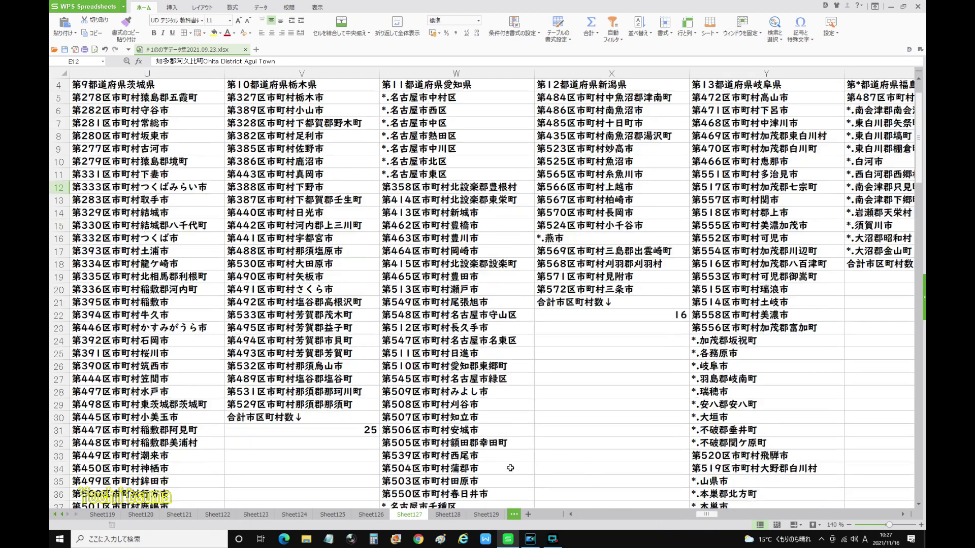
scroll(510, 467, down, 3)
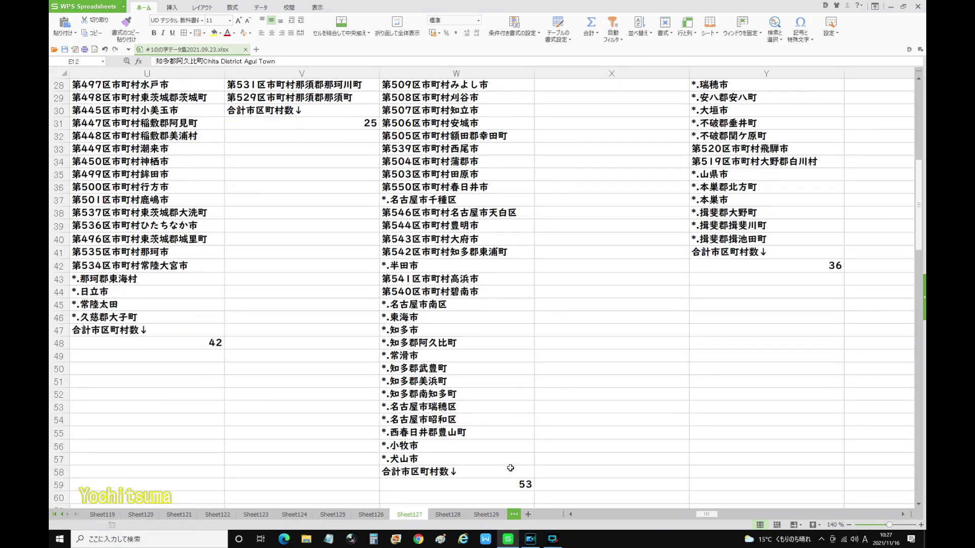
scroll(510, 468, up, 9)
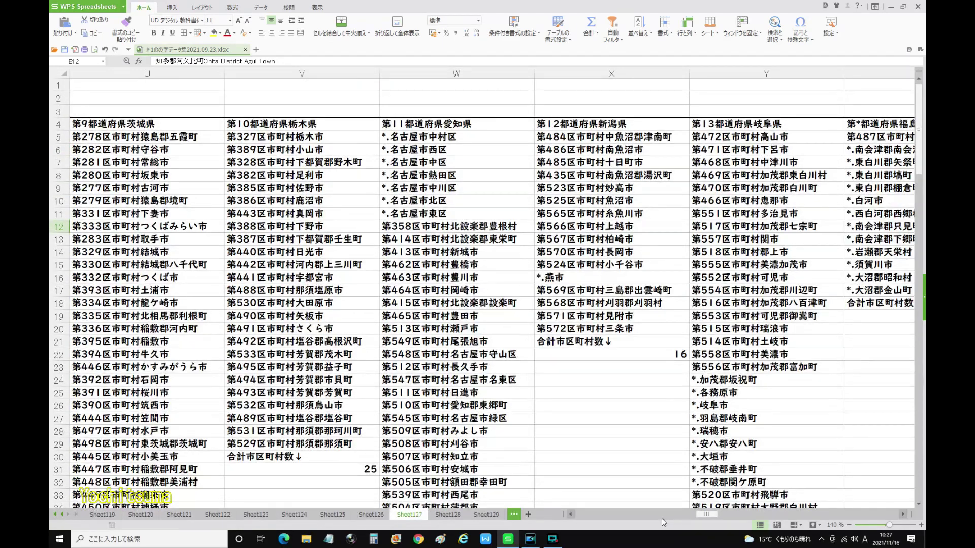
Compare the Gihu Prefecture entries in table rows 30 to 42 with the Gifu municipality list in column Y
drag(706, 513, 552, 514)
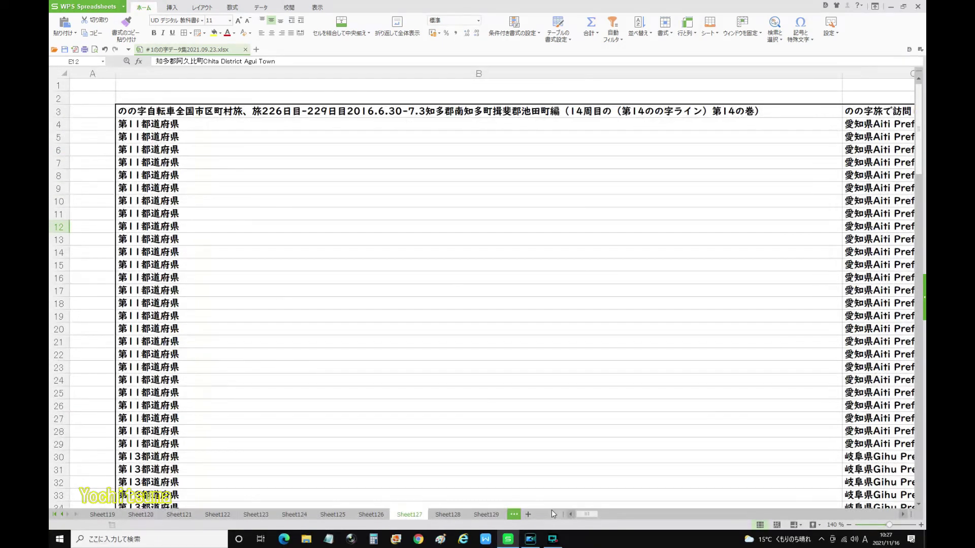
click(598, 513)
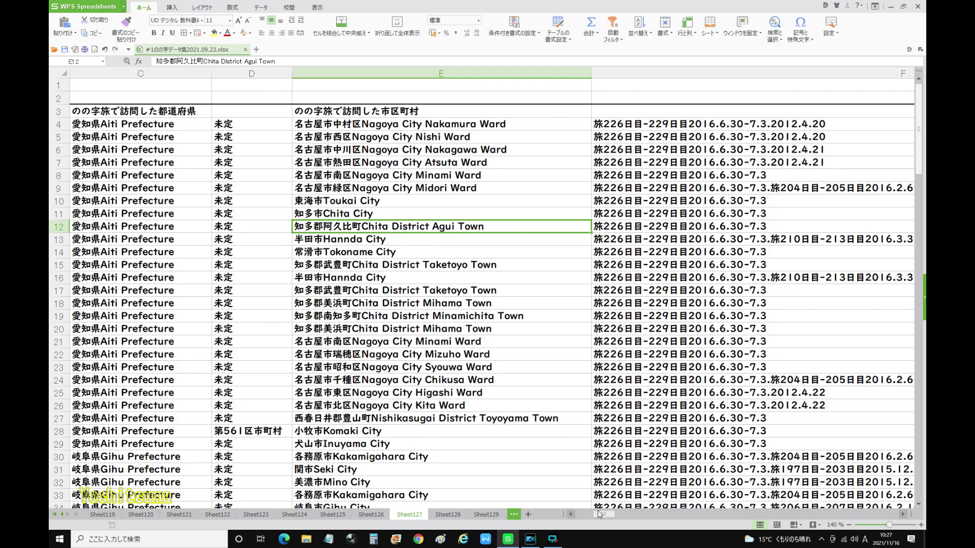
scroll(541, 486, down, 7)
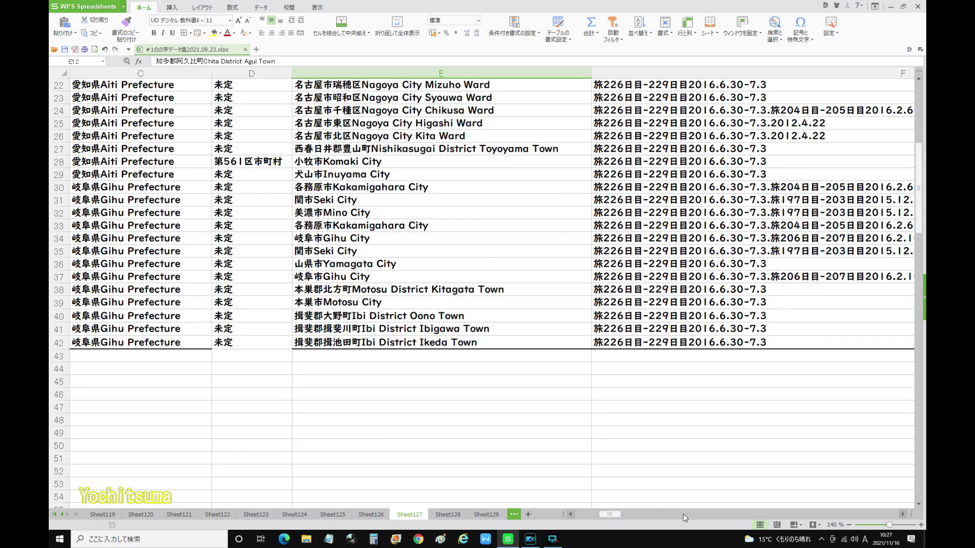
drag(617, 513, 711, 505)
scroll(632, 444, up, 7)
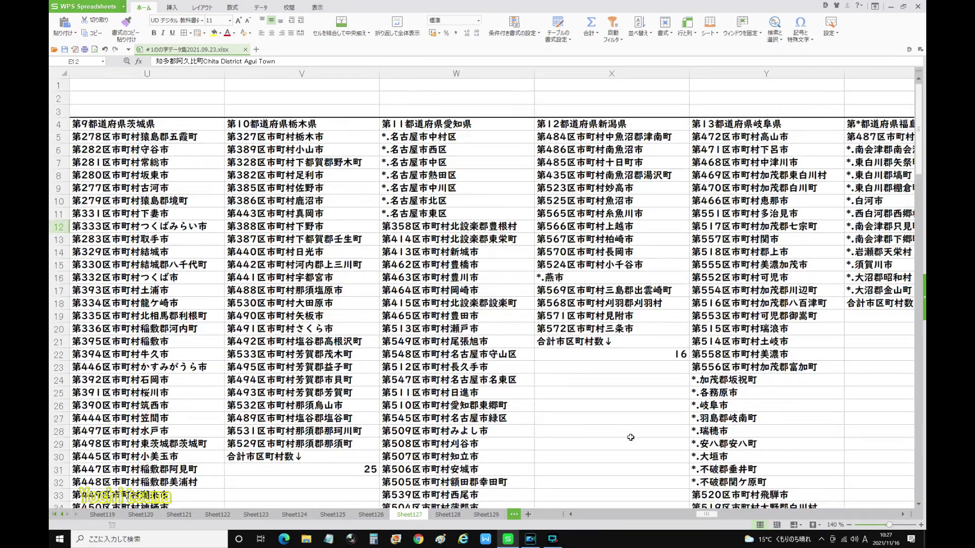
scroll(655, 440, down, 4)
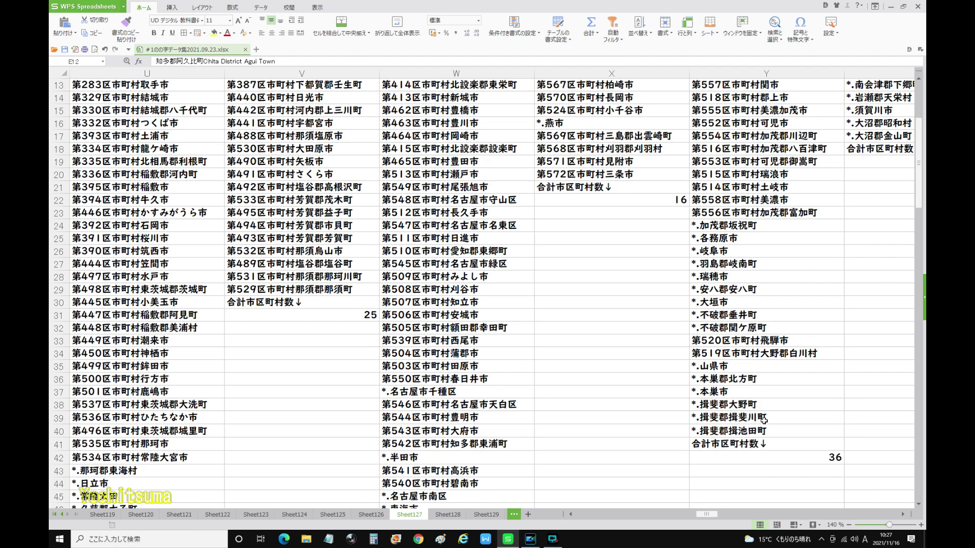
Examine the coloured route map in columns AJ to AT, following the red boundary line down to row 90
mouse_move(710, 514)
mouse_down()
mouse_move(771, 513)
mouse_move(685, 514)
mouse_move(710, 513)
mouse_up()
drag(708, 514, 764, 514)
scroll(616, 405, down, 7)
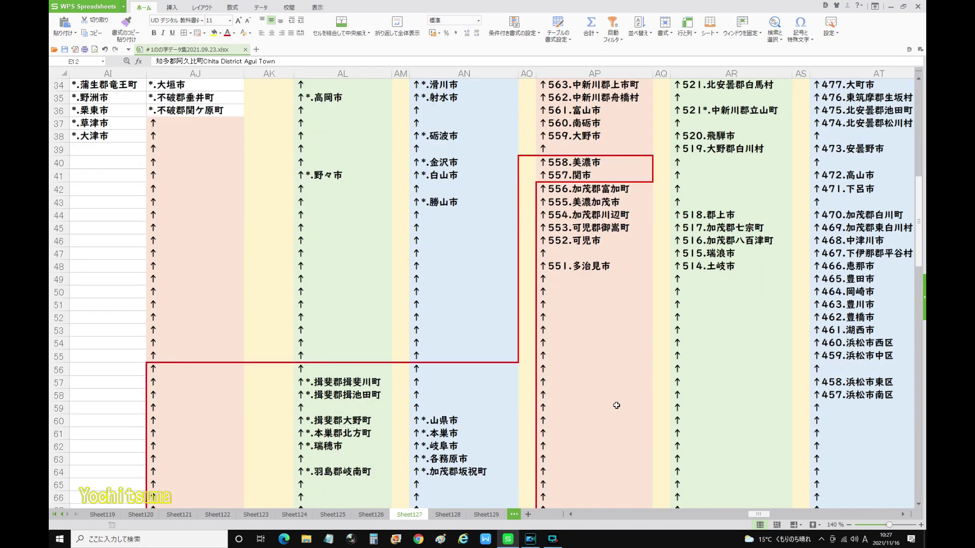
scroll(616, 405, down, 8)
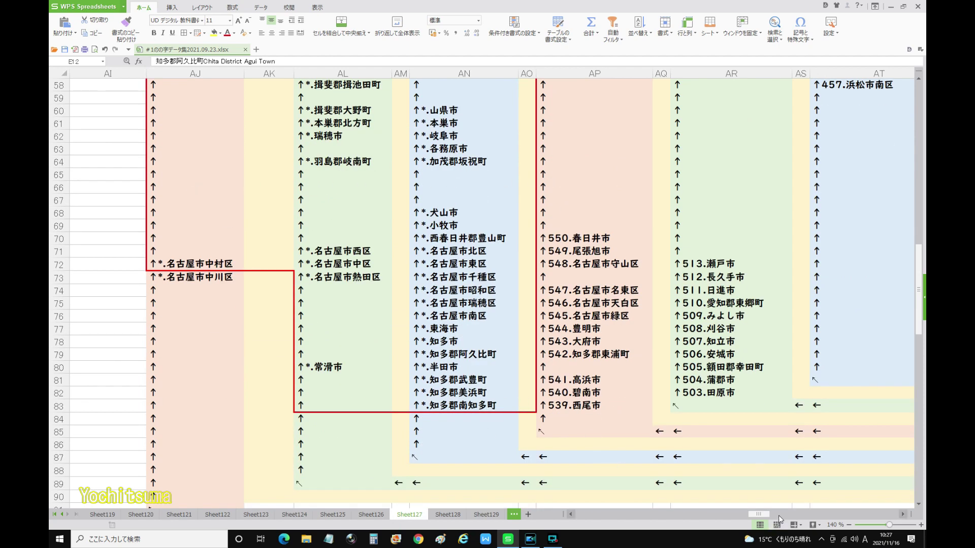
Examine the route map around its starting point 世田谷区 and the island municipalities in column BS, rows 71 to 87
drag(759, 514, 835, 515)
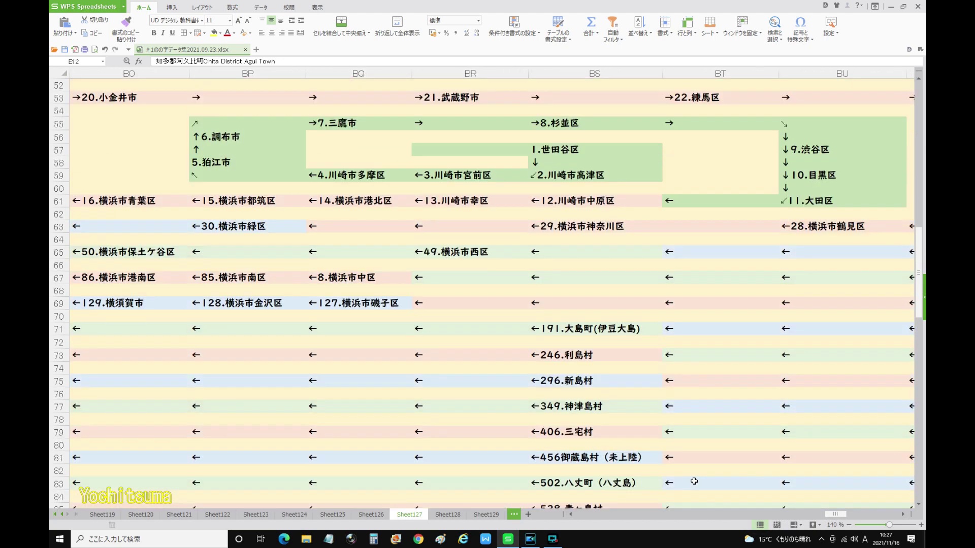
scroll(535, 319, up, 4)
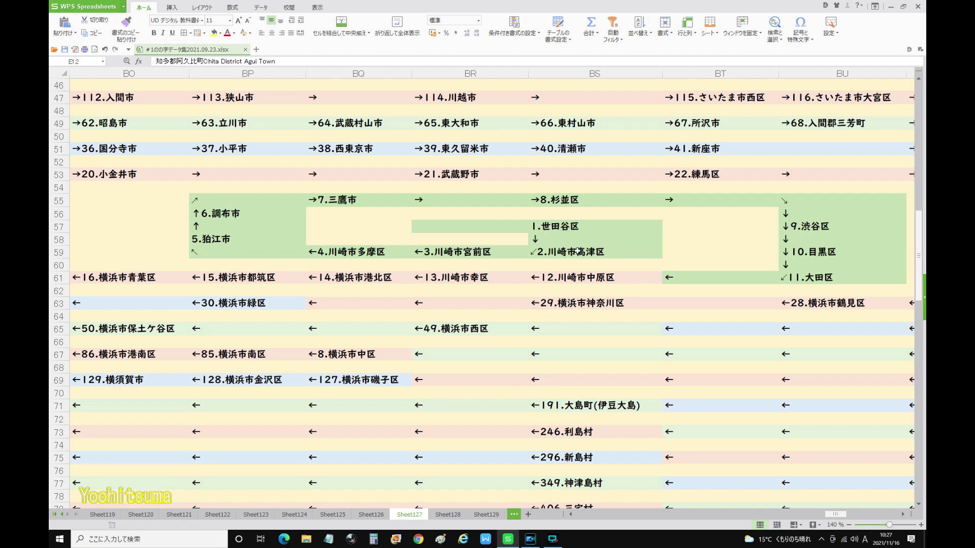
scroll(573, 248, down, 3)
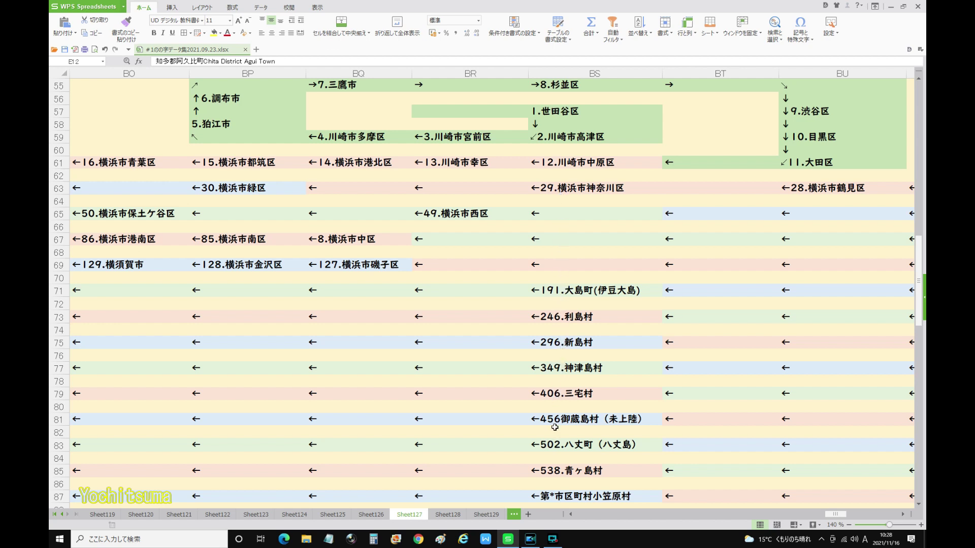
scroll(555, 475, down, 1)
scroll(556, 476, down, 2)
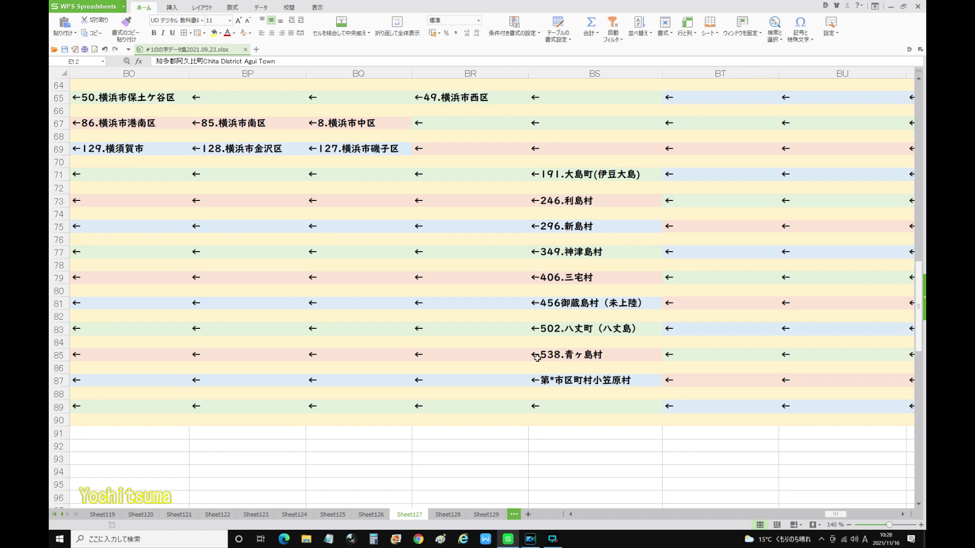
scroll(528, 358, up, 1)
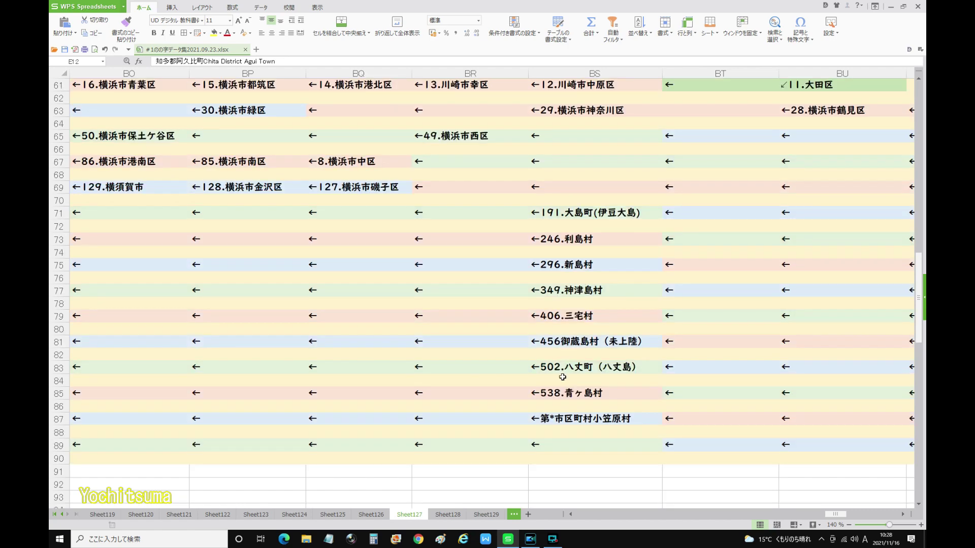
scroll(571, 358, up, 2)
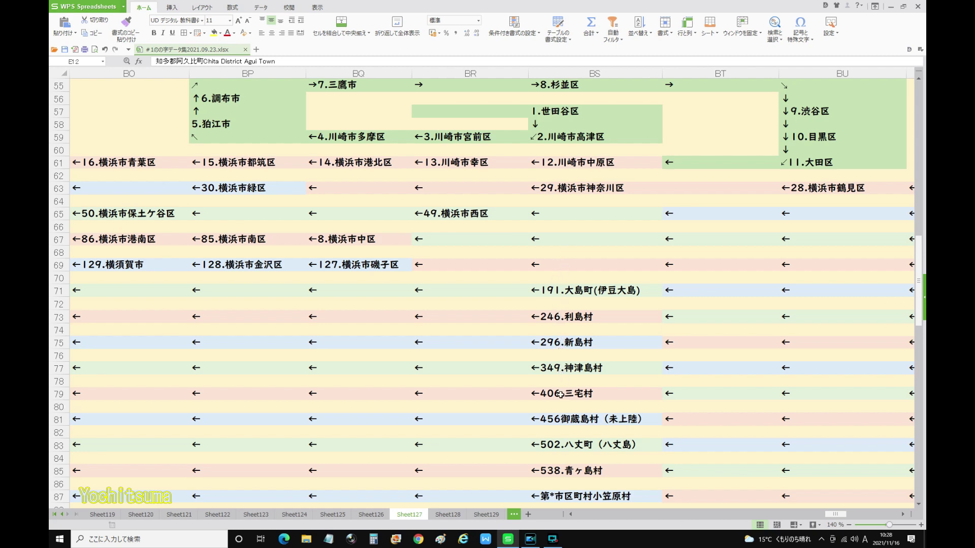
scroll(560, 465, down, 4)
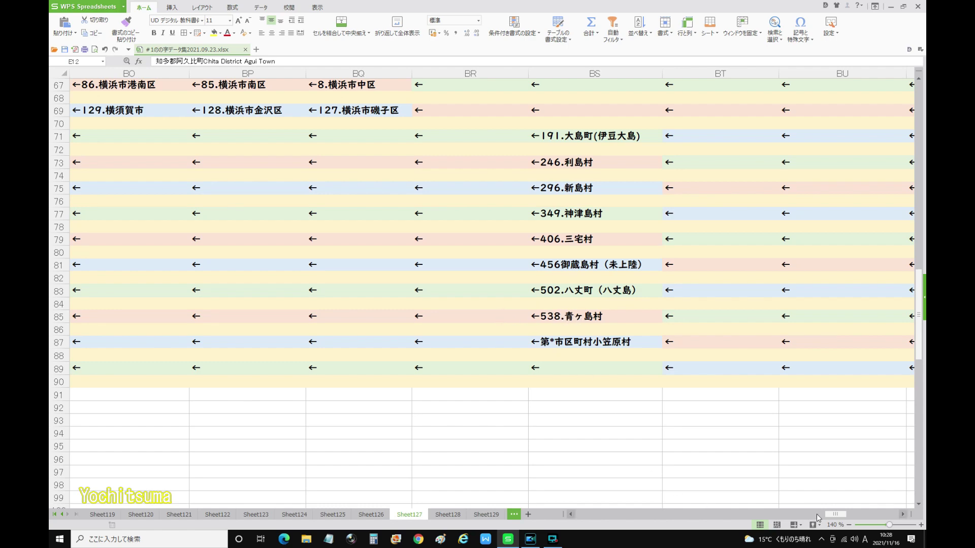
Examine the route map's columns AJ to AR from the Chita municipalities around row 83 up to the route's upper edge
drag(835, 514, 757, 514)
scroll(750, 495, up, 3)
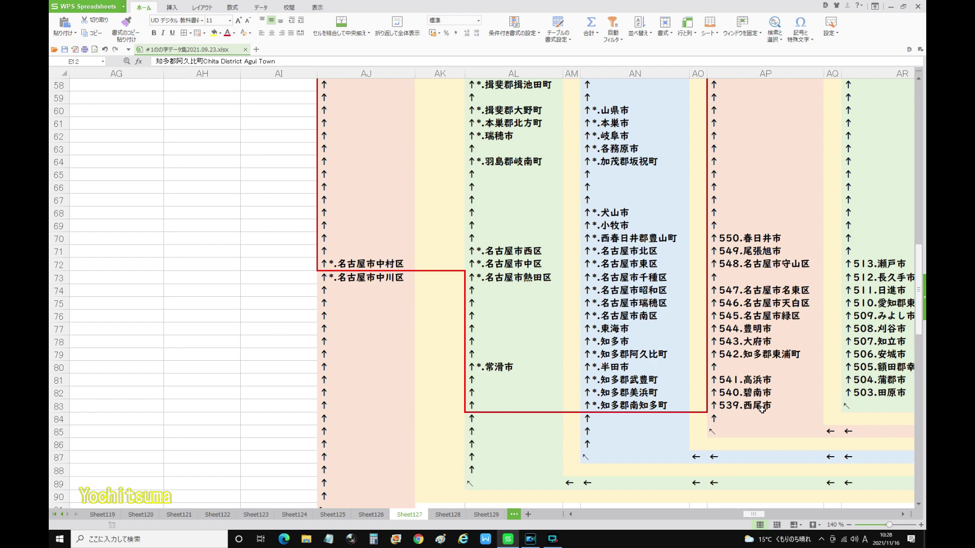
scroll(762, 409, up, 11)
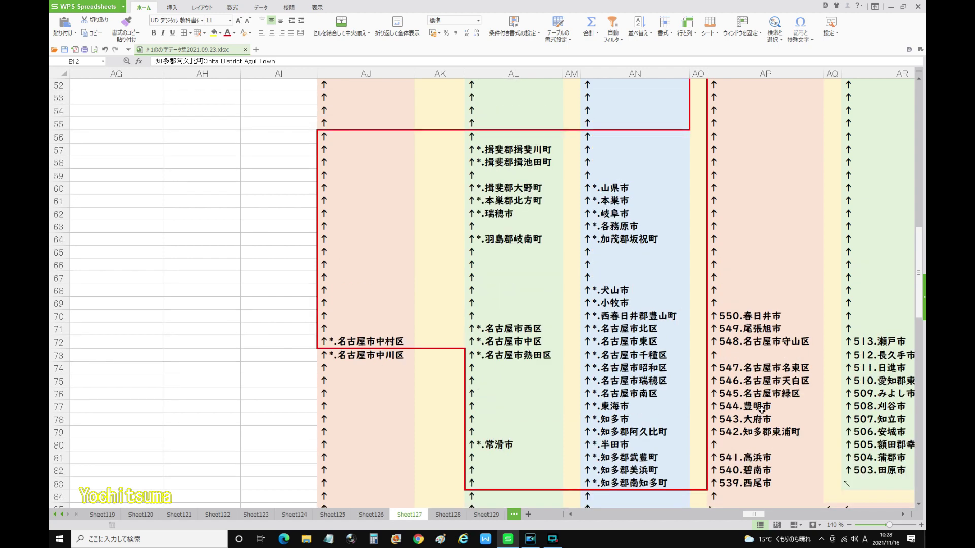
scroll(760, 409, up, 2)
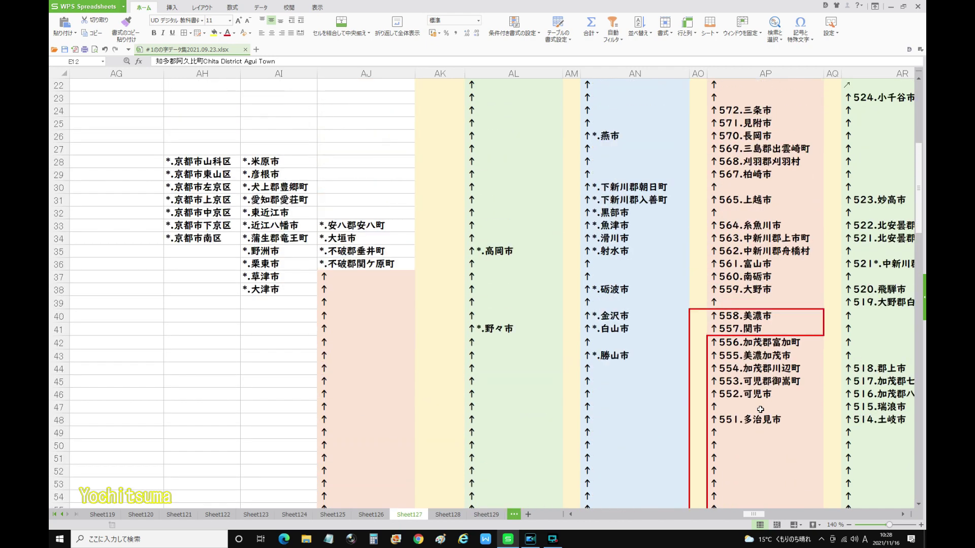
scroll(760, 410, up, 2)
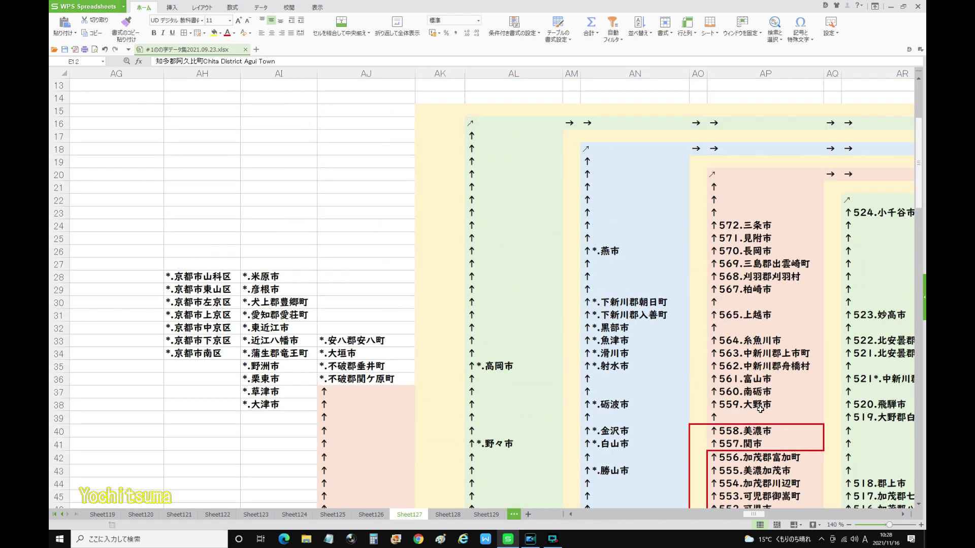
scroll(760, 409, up, 1)
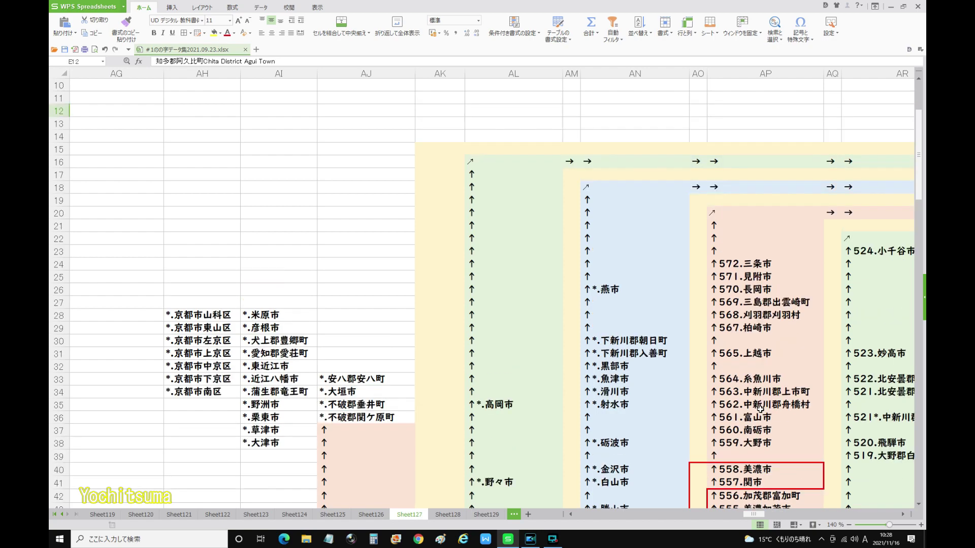
scroll(760, 410, down, 4)
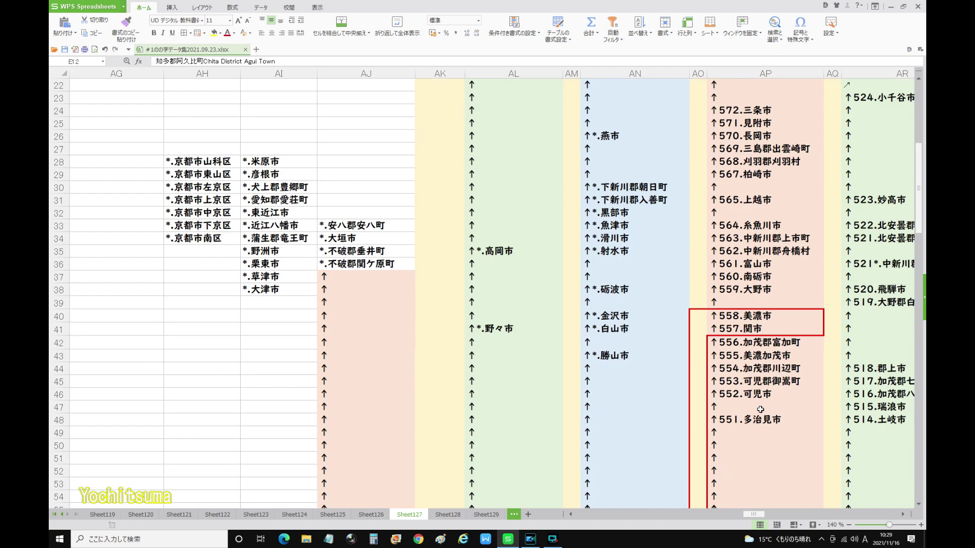
scroll(760, 409, up, 5)
scroll(759, 409, up, 2)
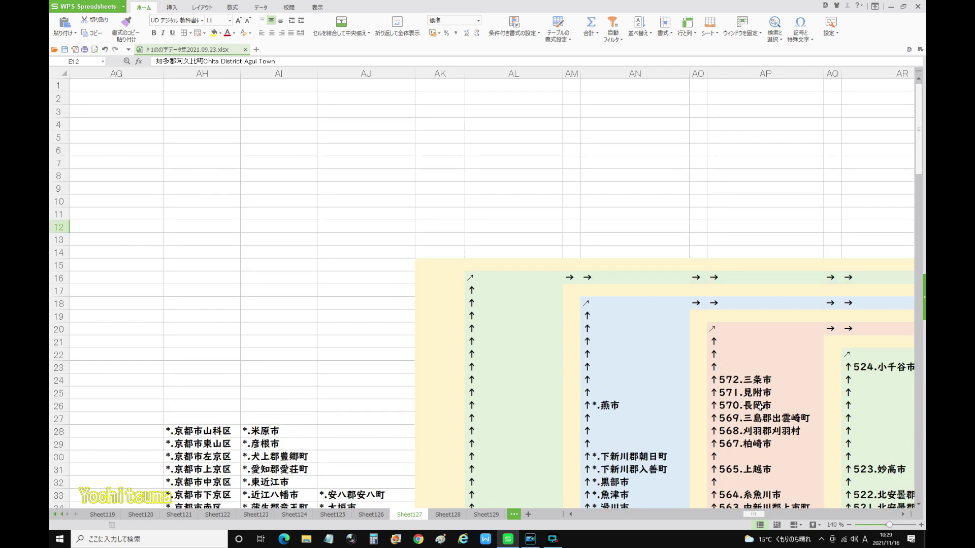
Follow the numbered municipalities in column AP between 572.三条市 in row 24 and 539.西尾市 in row 83
drag(755, 514, 761, 514)
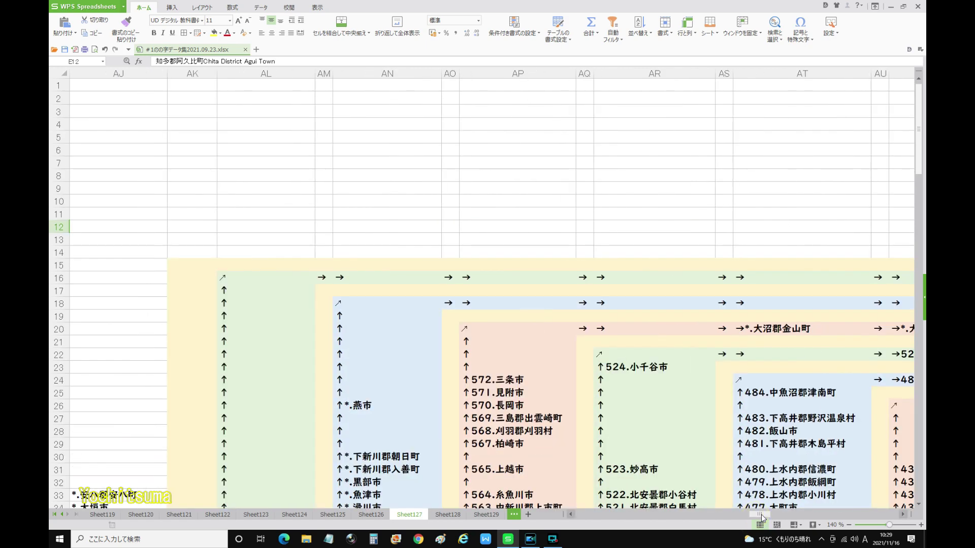
click(510, 382)
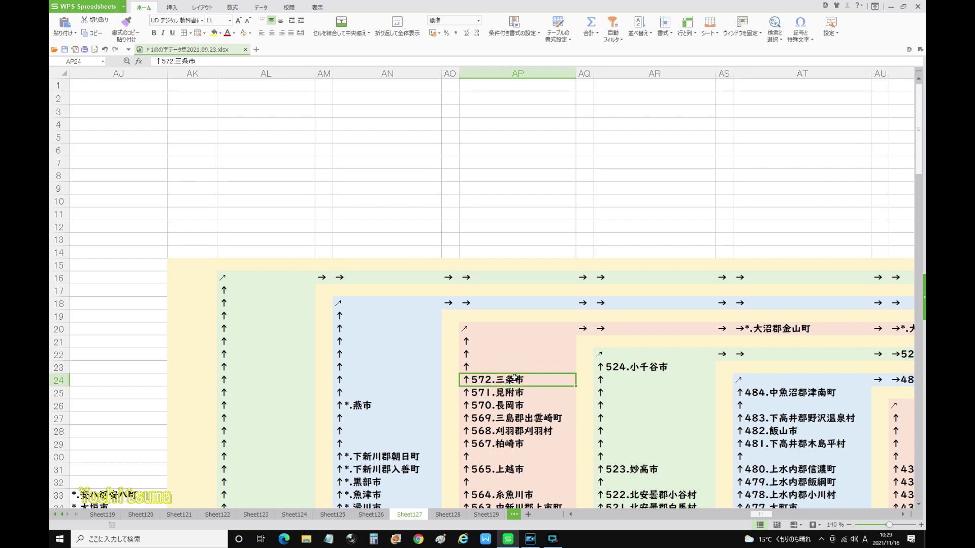
scroll(514, 377, down, 9)
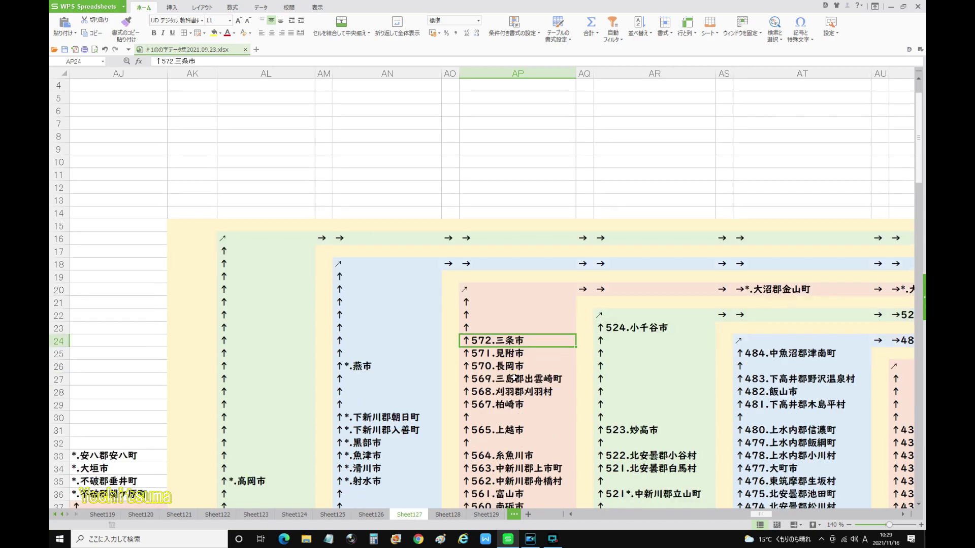
scroll(514, 377, down, 3)
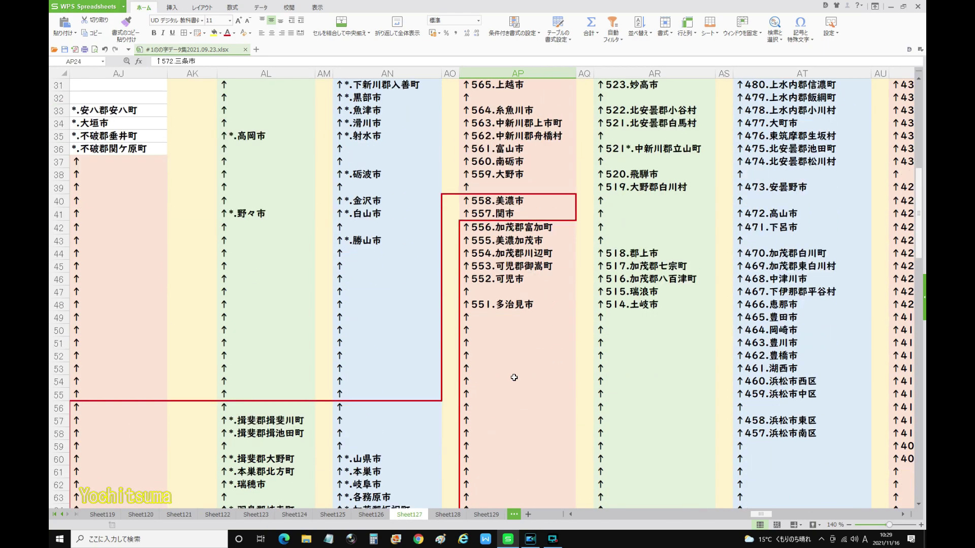
scroll(514, 377, up, 8)
scroll(514, 378, down, 7)
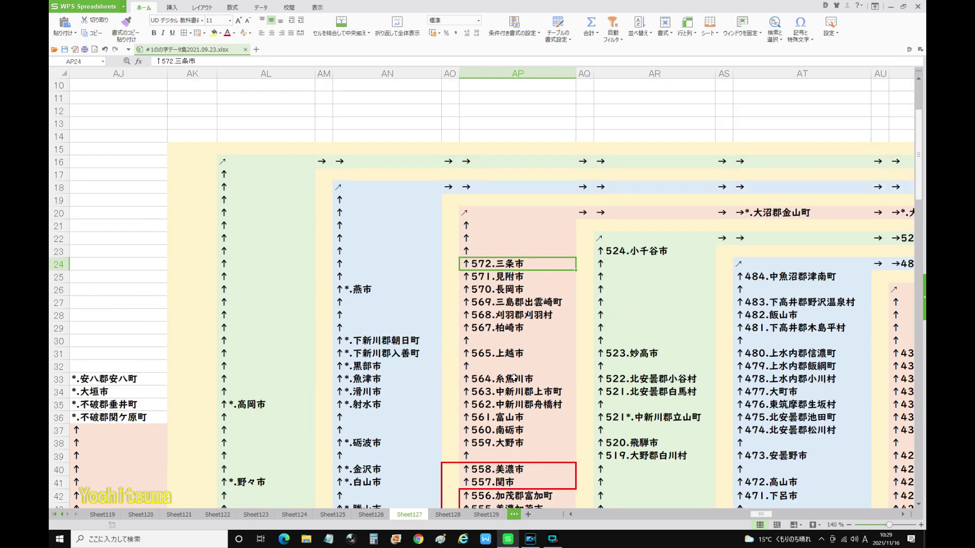
scroll(514, 378, down, 1)
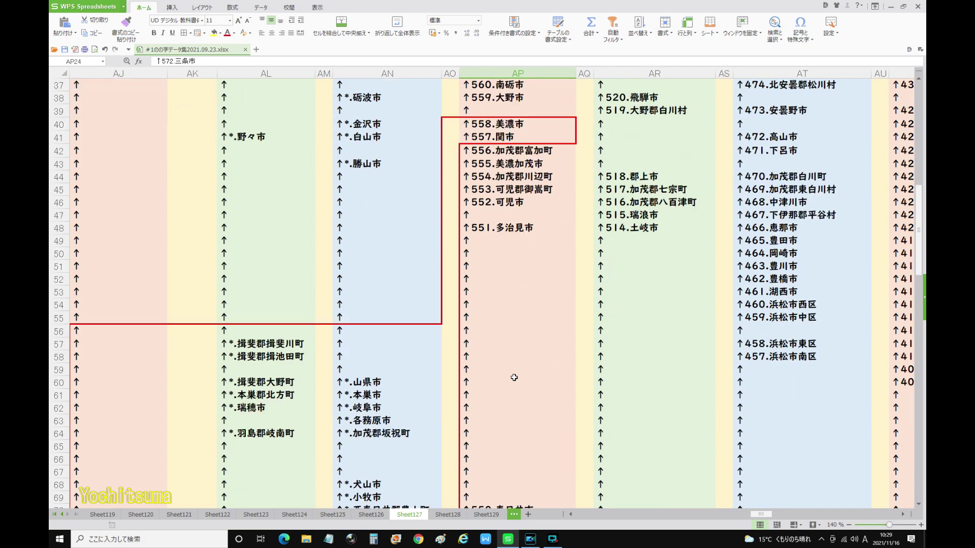
scroll(515, 377, up, 2)
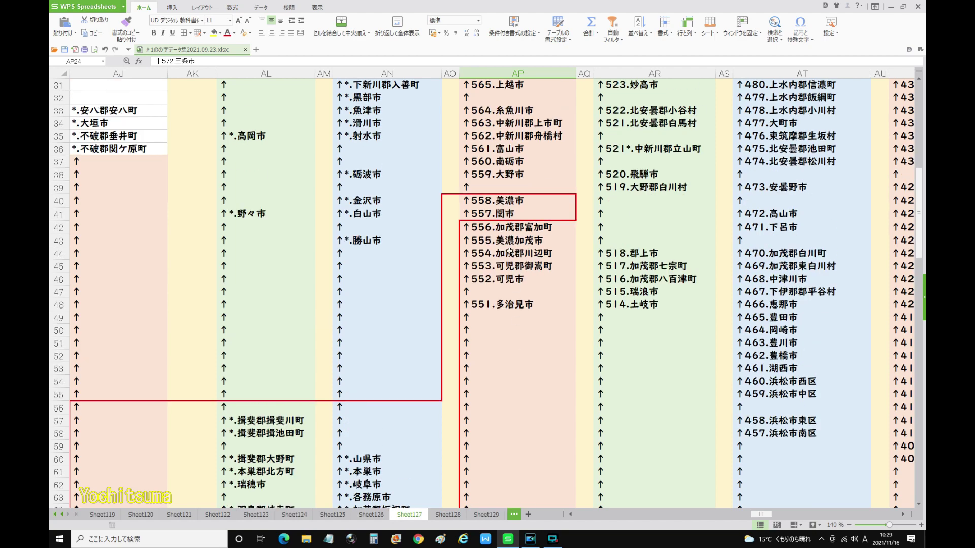
scroll(499, 211, down, 8)
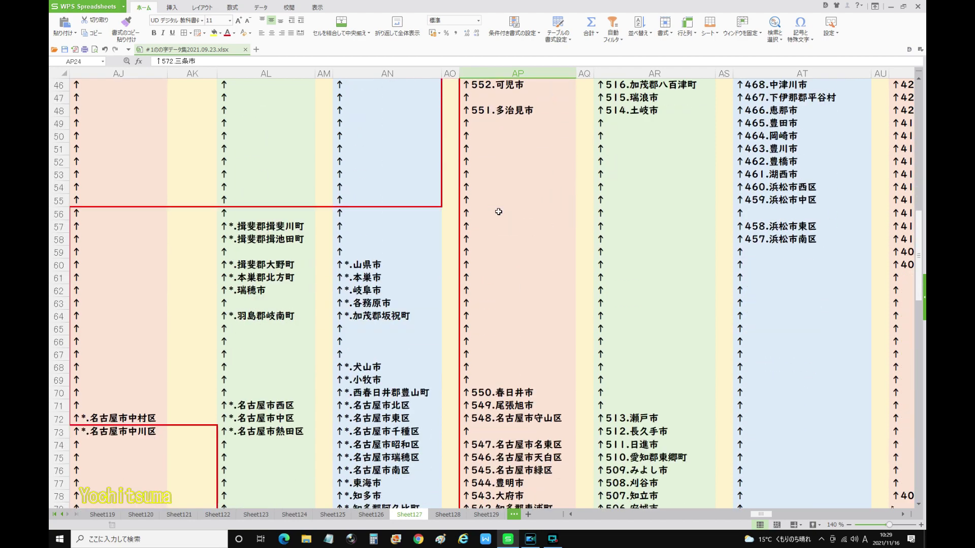
scroll(499, 212, up, 3)
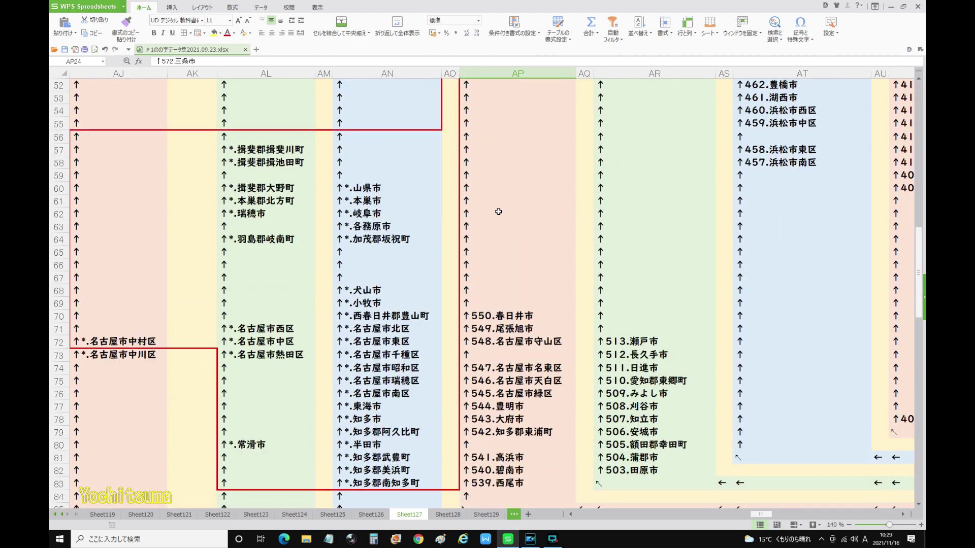
scroll(499, 211, up, 12)
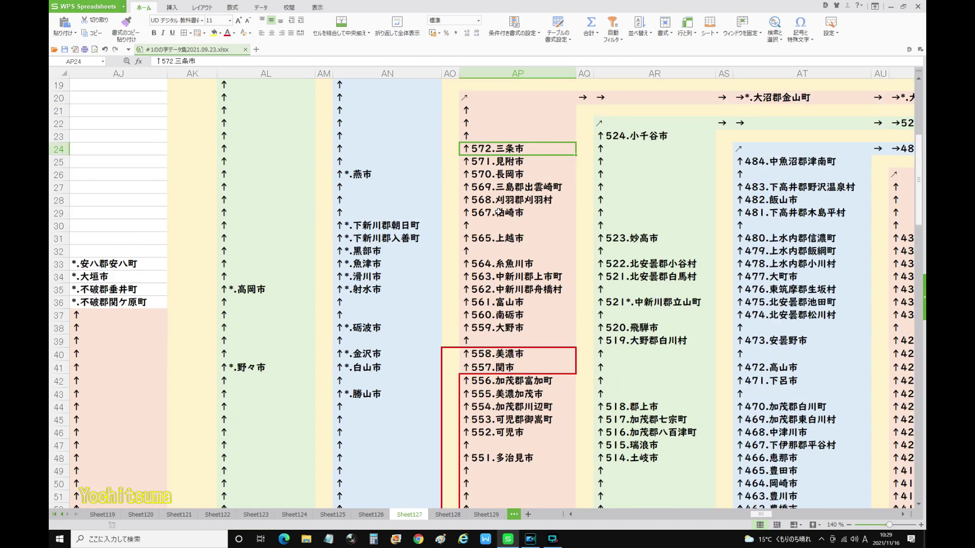
scroll(499, 212, down, 10)
scroll(499, 211, down, 4)
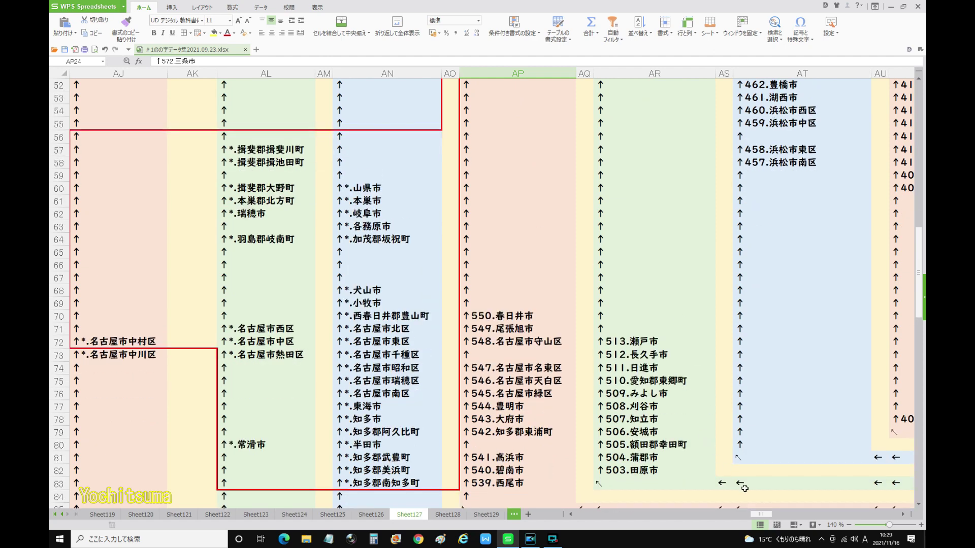
Check the route entries 名古屋市中村区 in AJ72, then 名古屋市中区, 名古屋市熱田区 and 常滑市 in column AL
drag(764, 515, 757, 517)
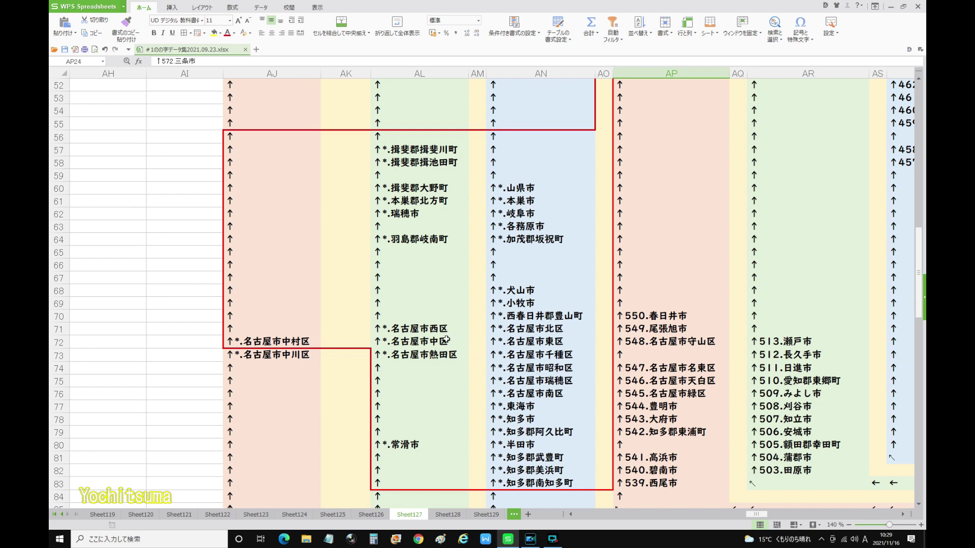
click(303, 343)
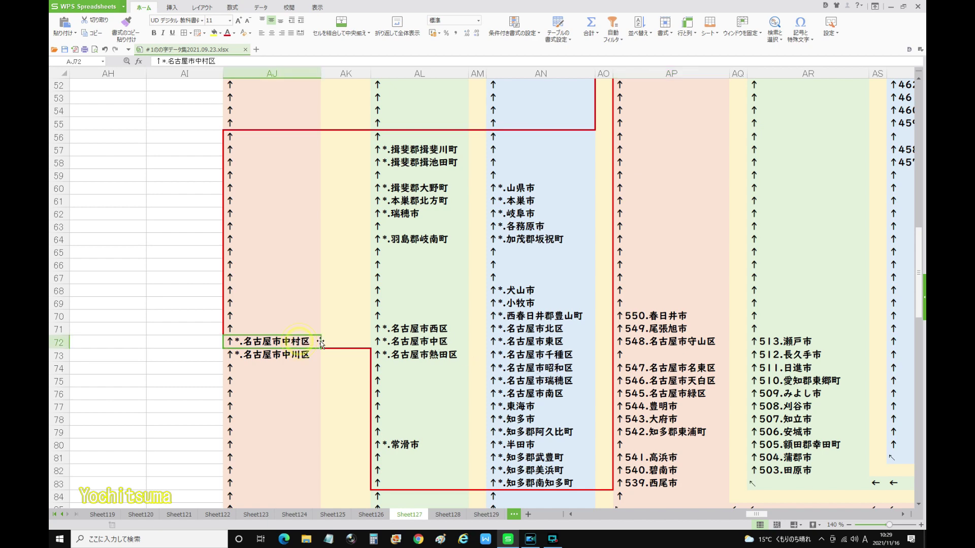
click(408, 343)
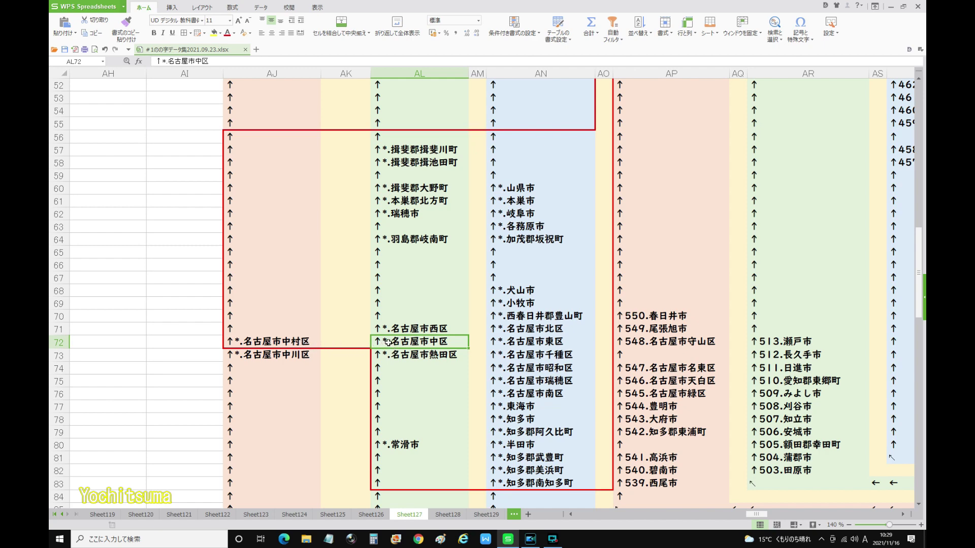
click(445, 356)
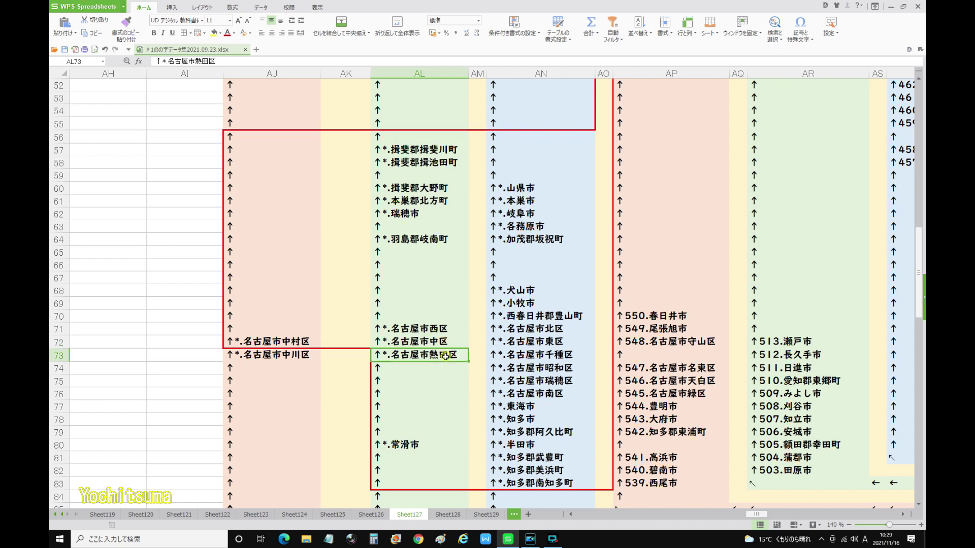
click(414, 445)
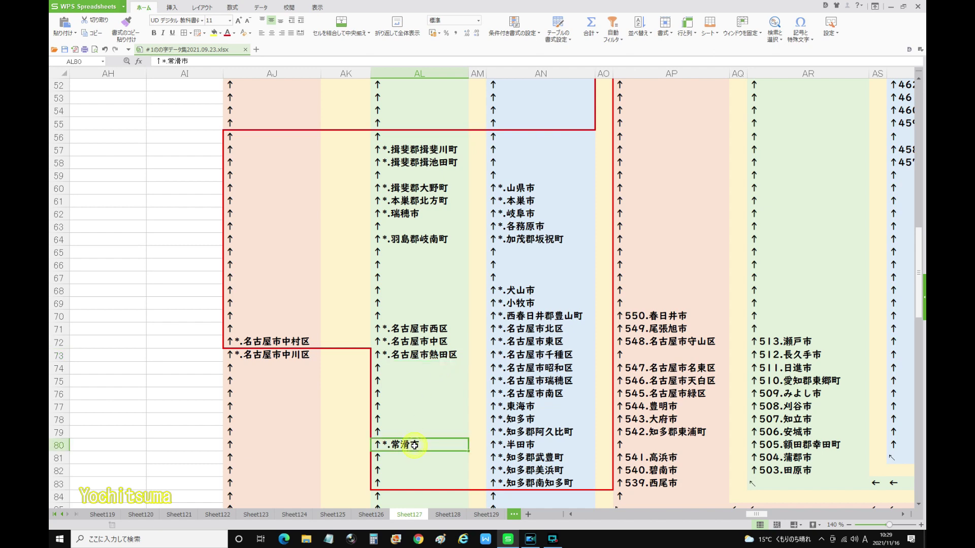
click(431, 355)
click(411, 442)
Trace column AN's entries from 名古屋市南区 in row 76 down to 知多郡南知多町 in row 83, checking neighbouring 高浜市 in AP81
click(537, 395)
scroll(538, 396, down, 2)
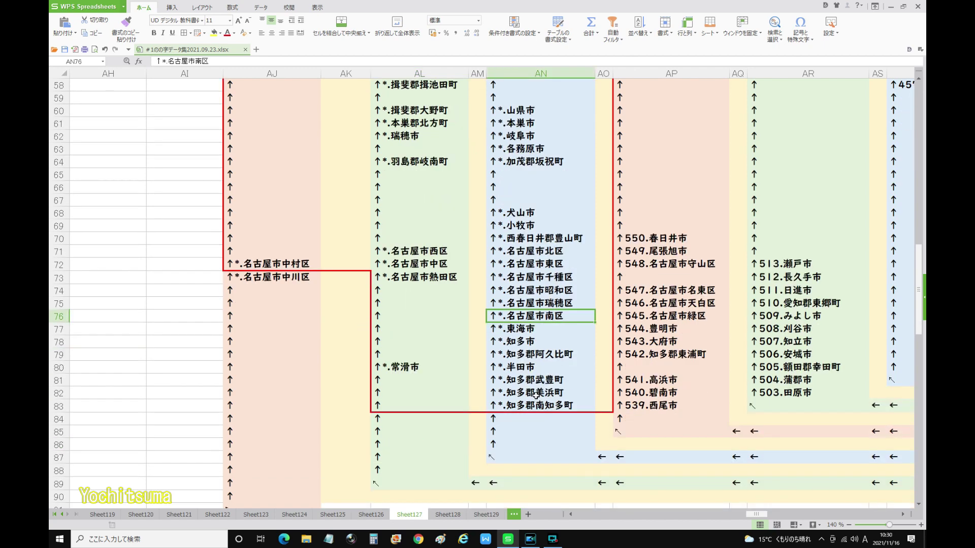
click(517, 328)
click(522, 340)
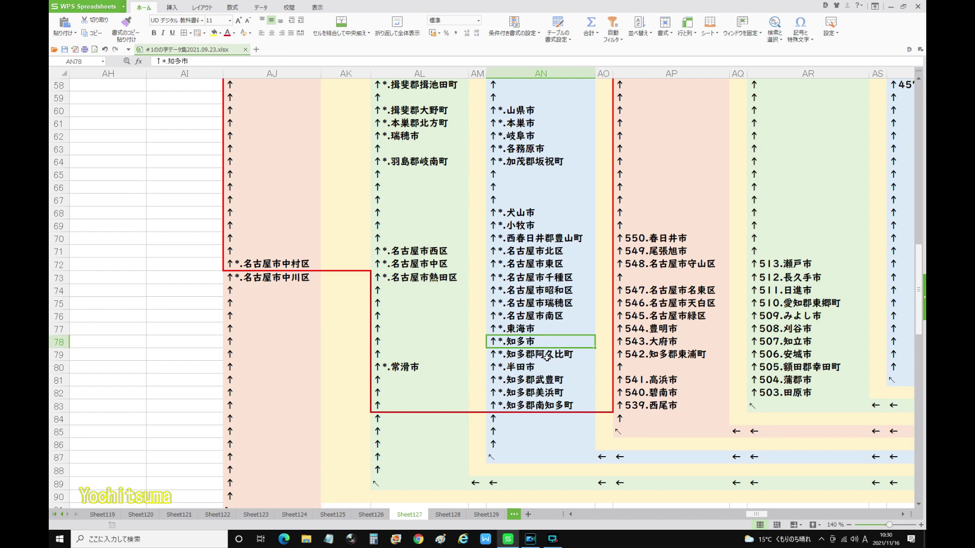
click(513, 370)
click(541, 390)
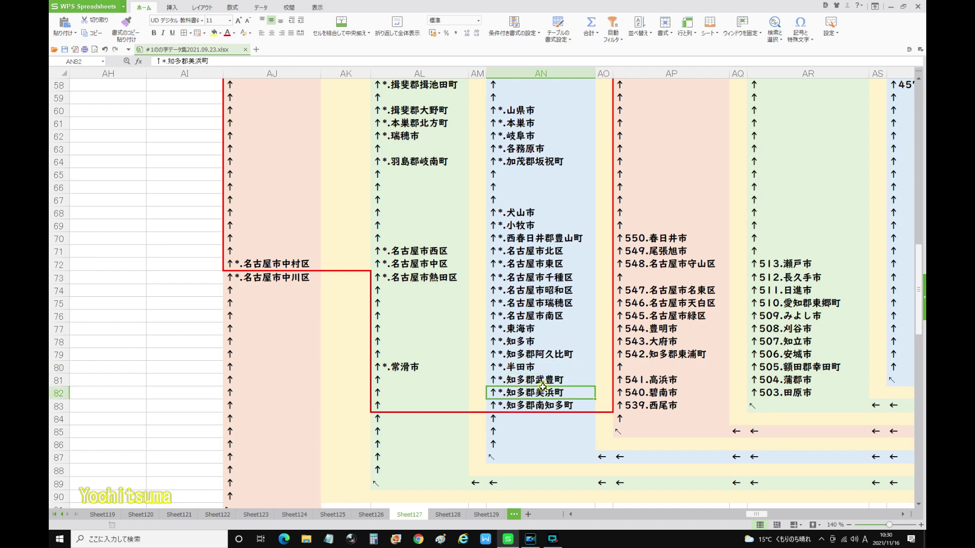
click(546, 380)
click(547, 395)
click(547, 404)
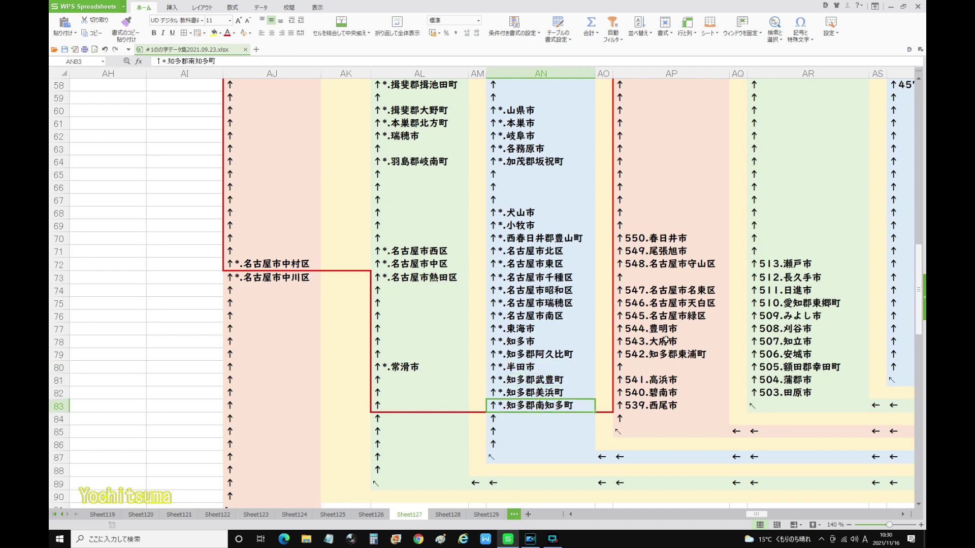
click(654, 382)
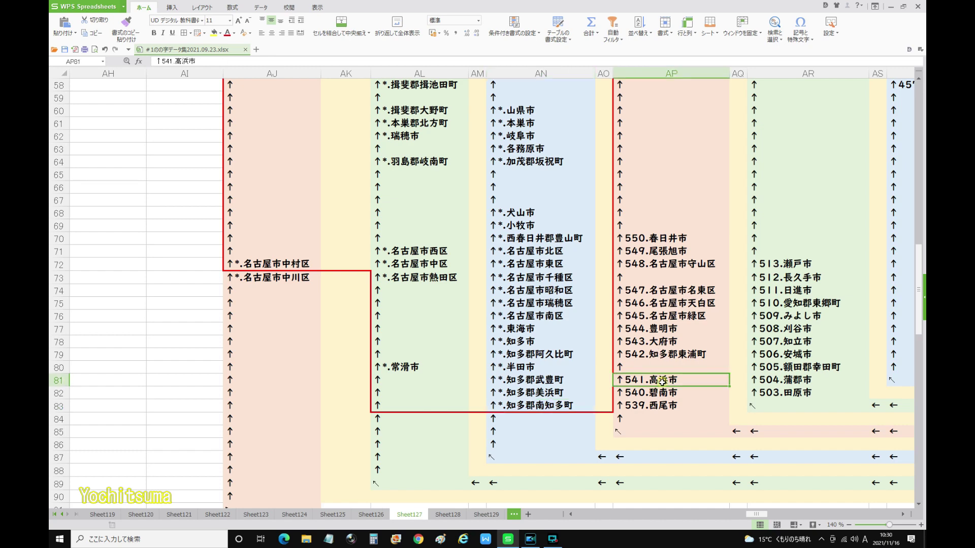
click(548, 405)
Trace column AN's entries from 名古屋市南区 in row 76 up to 犬山市 in row 68, including 名古屋市西区 in AL71
scroll(542, 386, up, 1)
scroll(539, 355, up, 2)
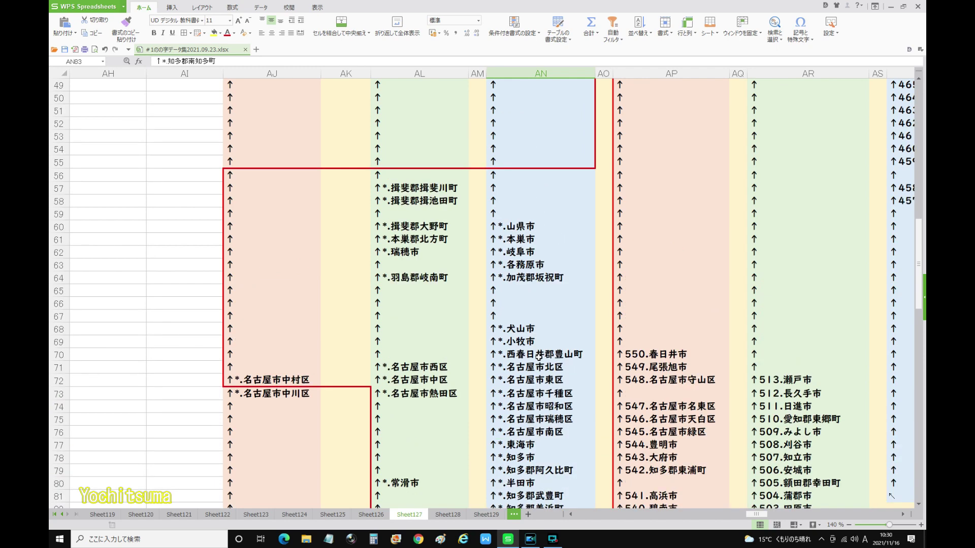
click(546, 434)
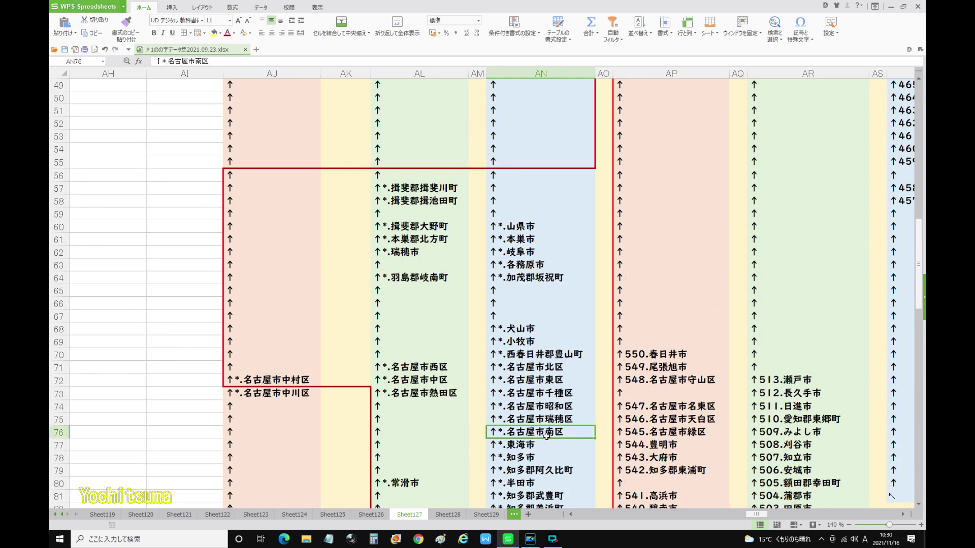
click(545, 419)
click(547, 408)
click(544, 395)
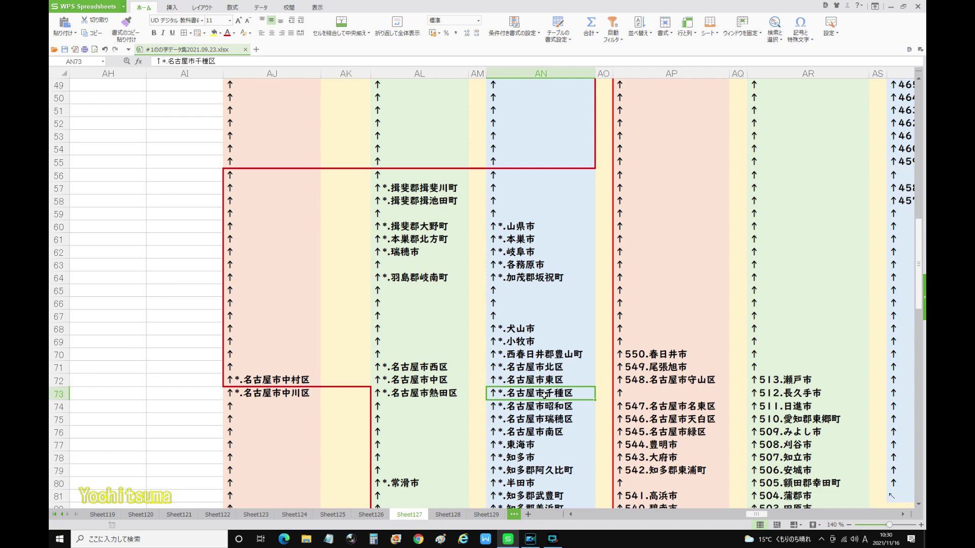
click(539, 382)
click(531, 366)
click(530, 355)
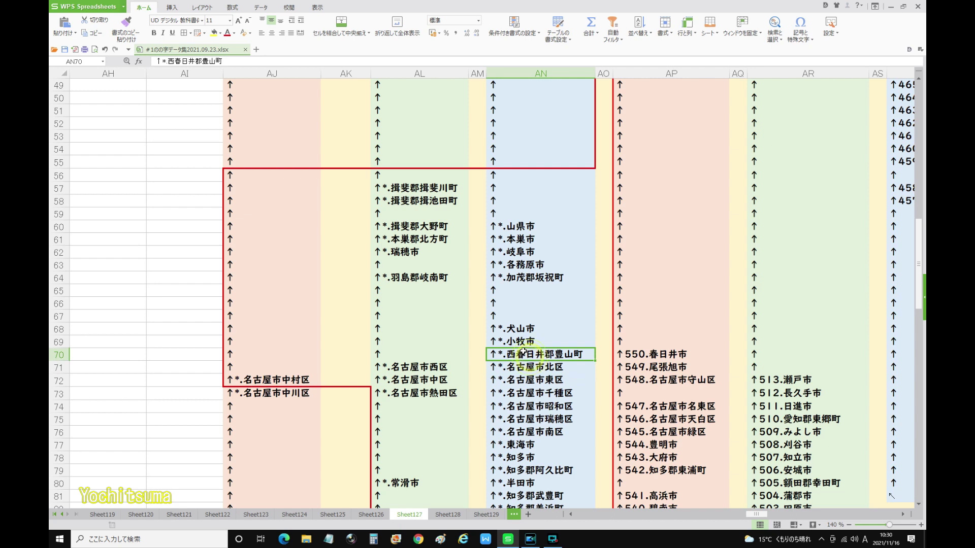
click(514, 342)
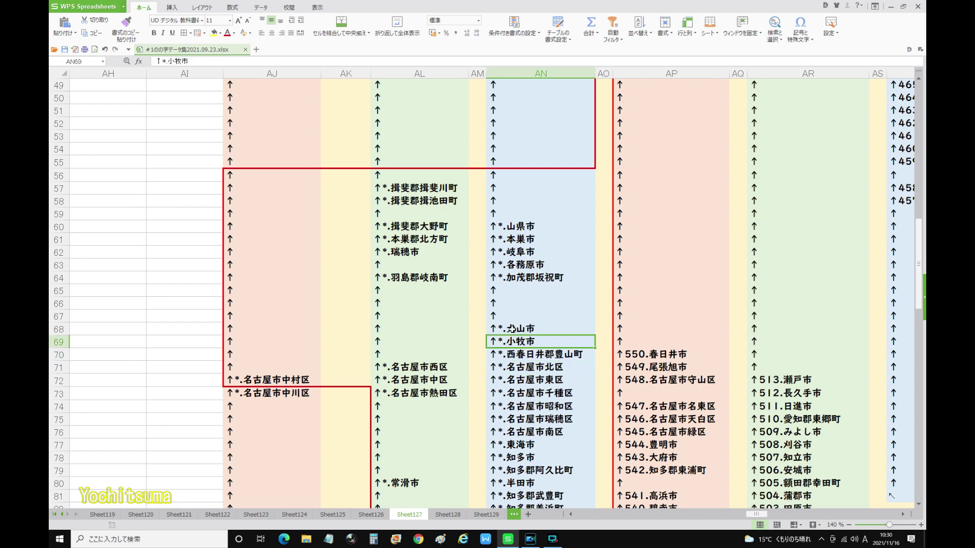
click(392, 367)
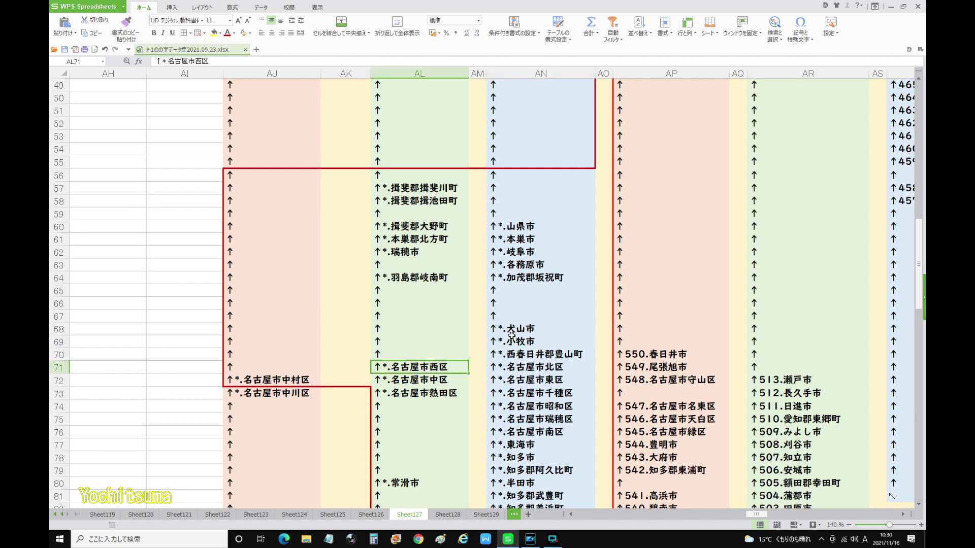
click(521, 330)
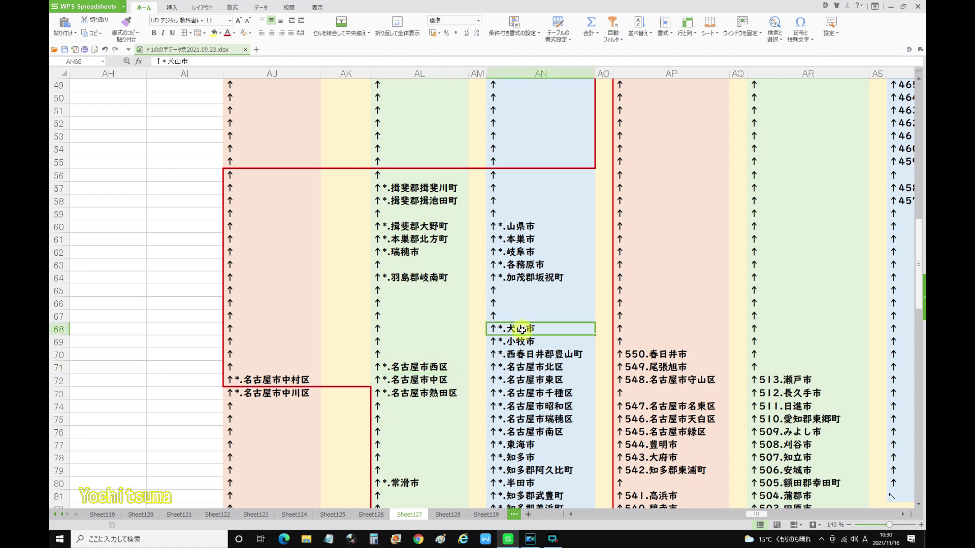
Check 加茂郡坂祝町 in AN64, then column E of the visited-municipality table from 名古屋市西区 in row 5 to 各務原市 in row 30
click(522, 278)
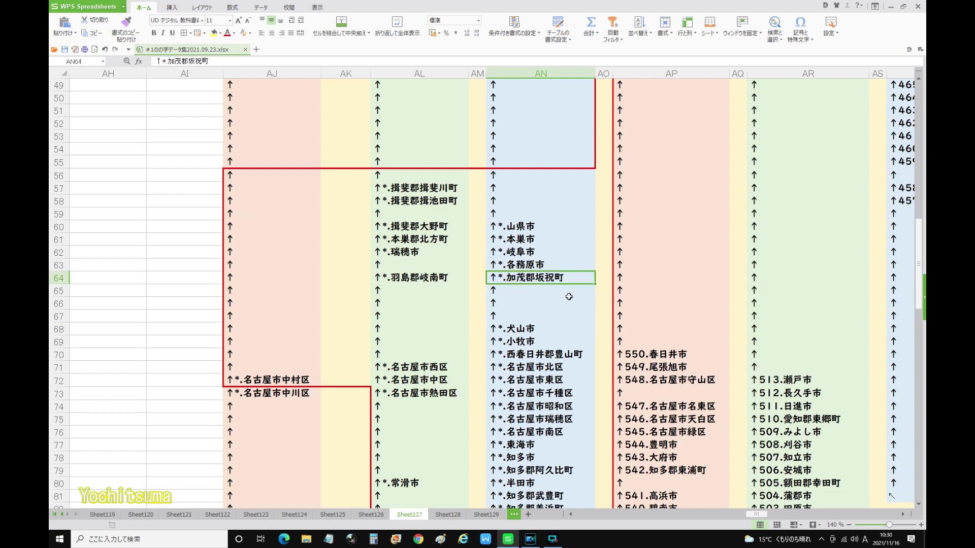
drag(760, 518, 492, 490)
scroll(490, 466, up, 13)
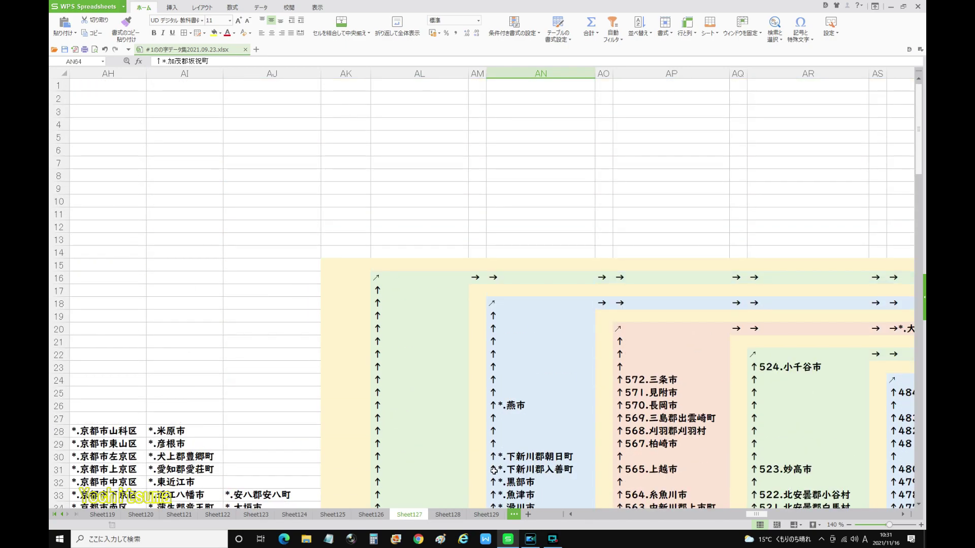
drag(746, 514, 602, 515)
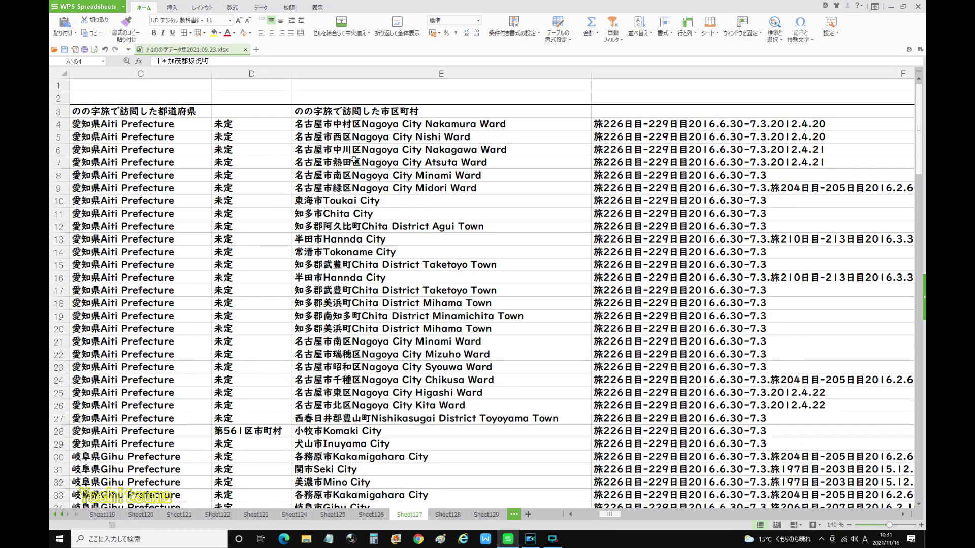
click(339, 136)
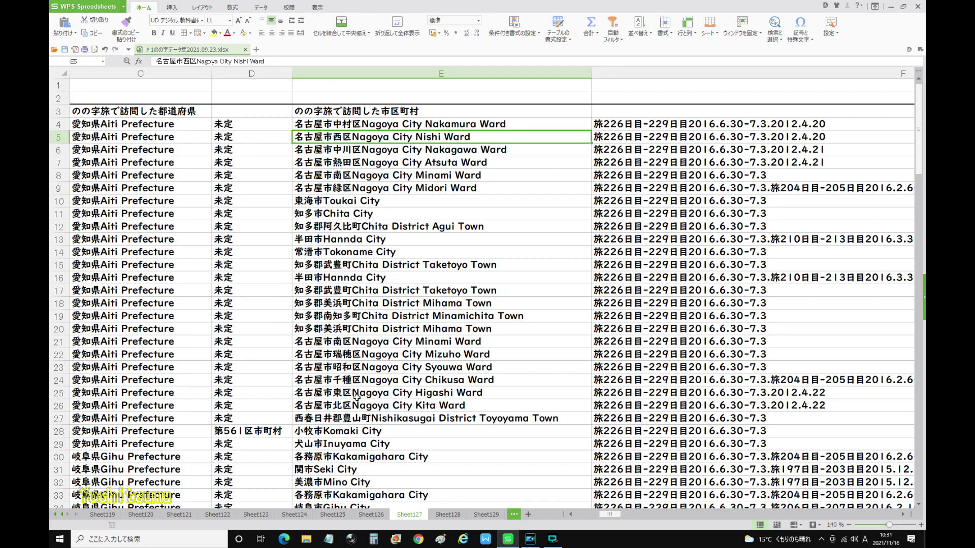
scroll(357, 397, down, 3)
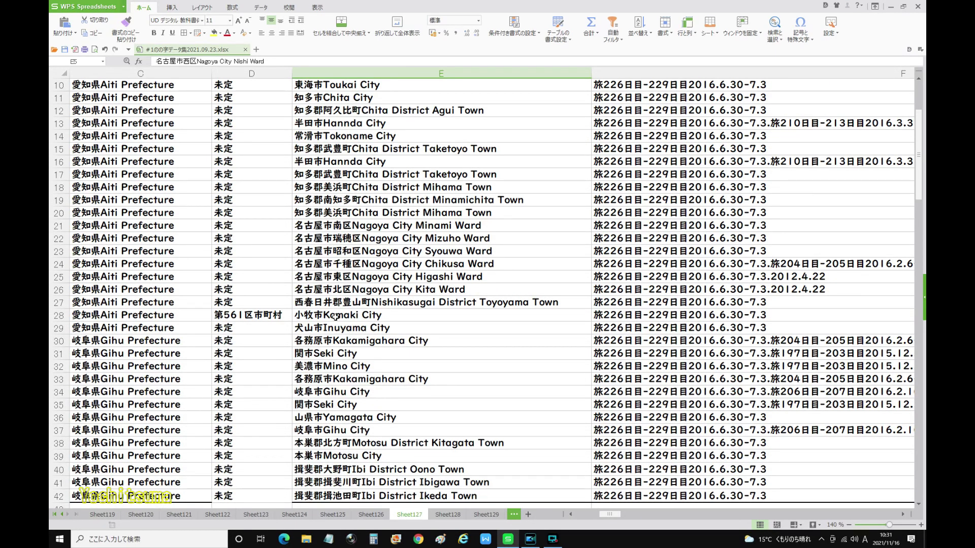
click(332, 338)
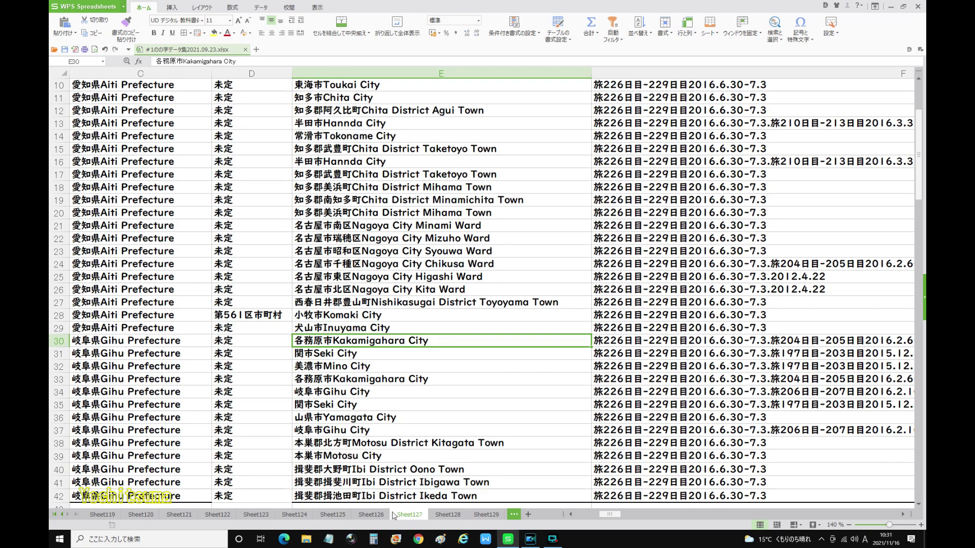
Look through the earlier trip records one sheet at a time, from Sheet126 back to Sheet120
click(373, 516)
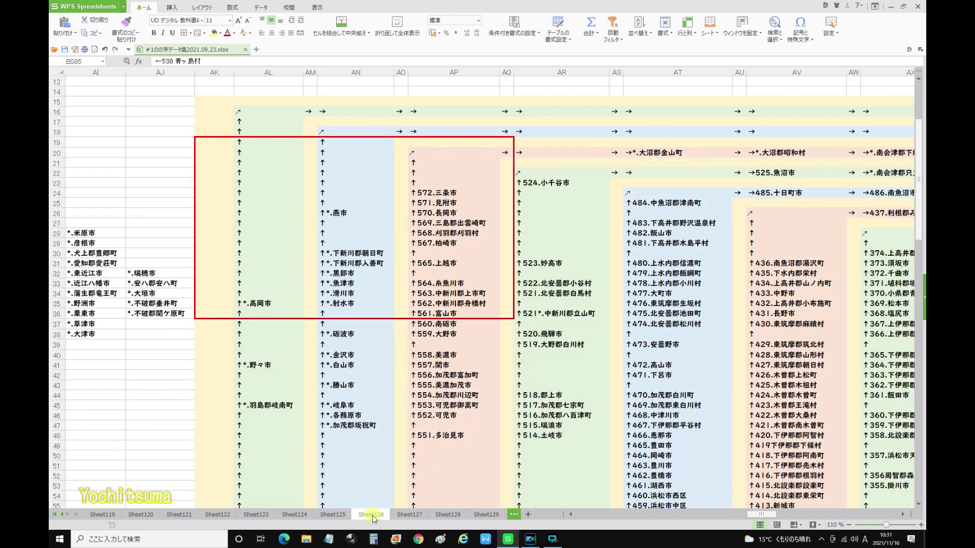
click(326, 516)
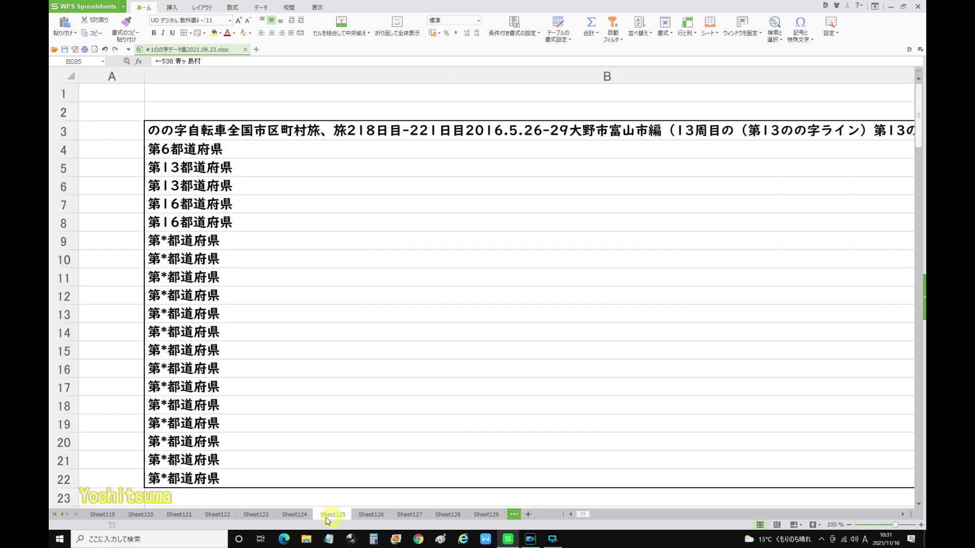
click(295, 515)
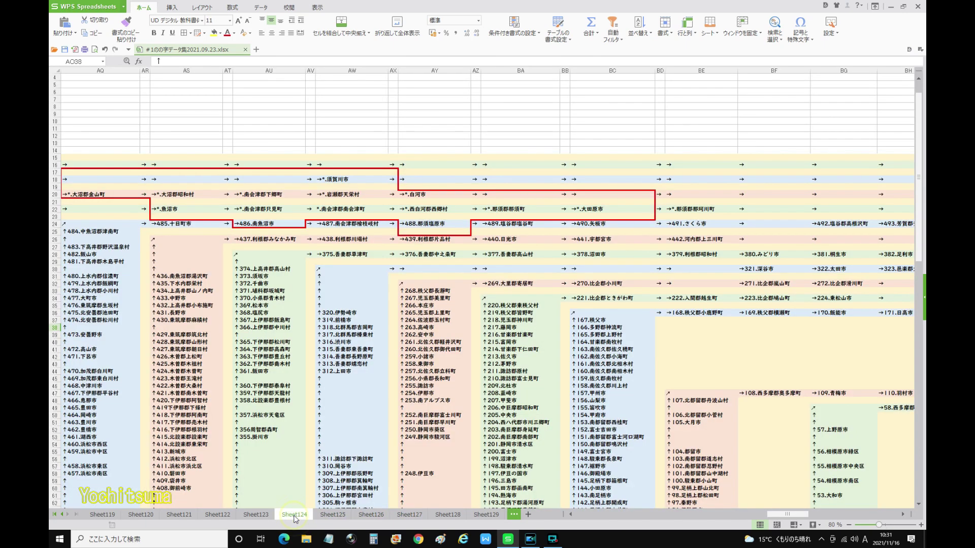
click(255, 517)
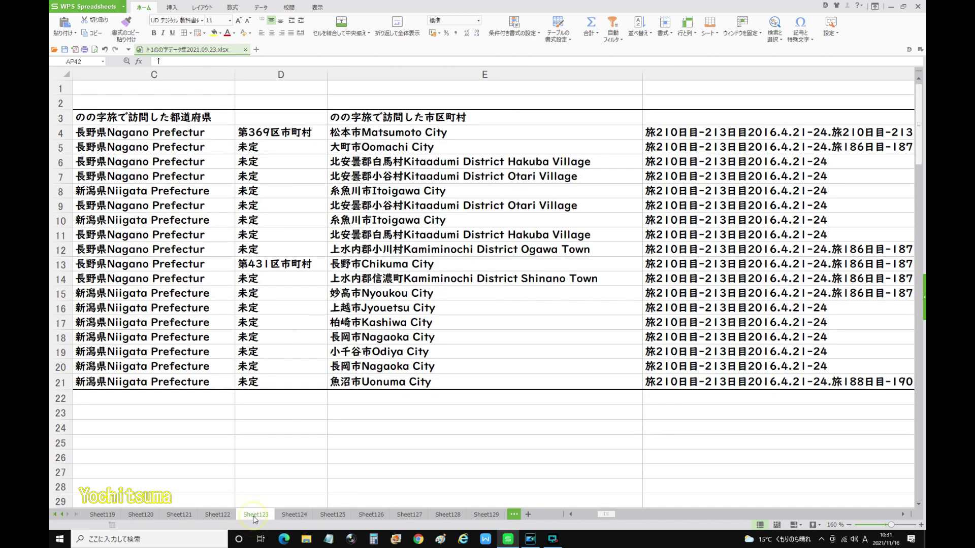
click(218, 516)
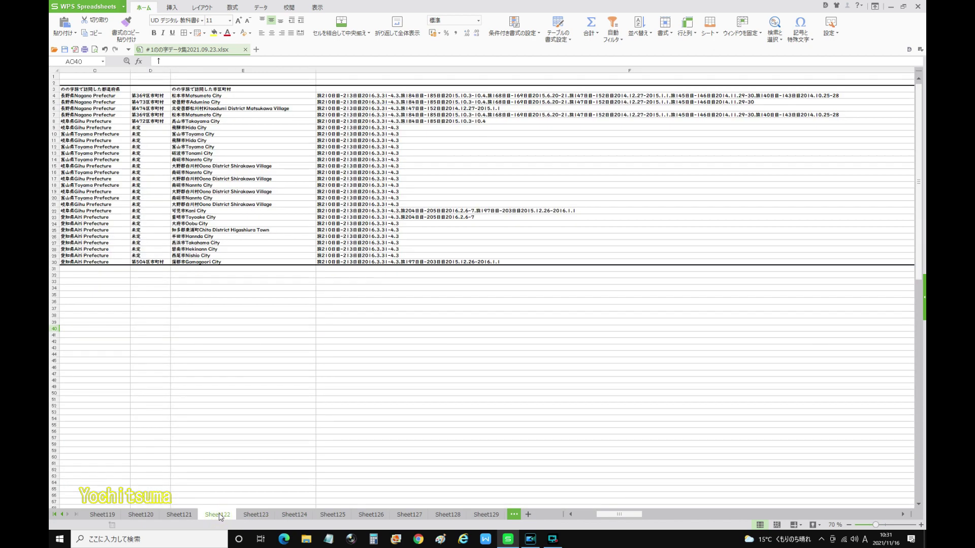
click(181, 515)
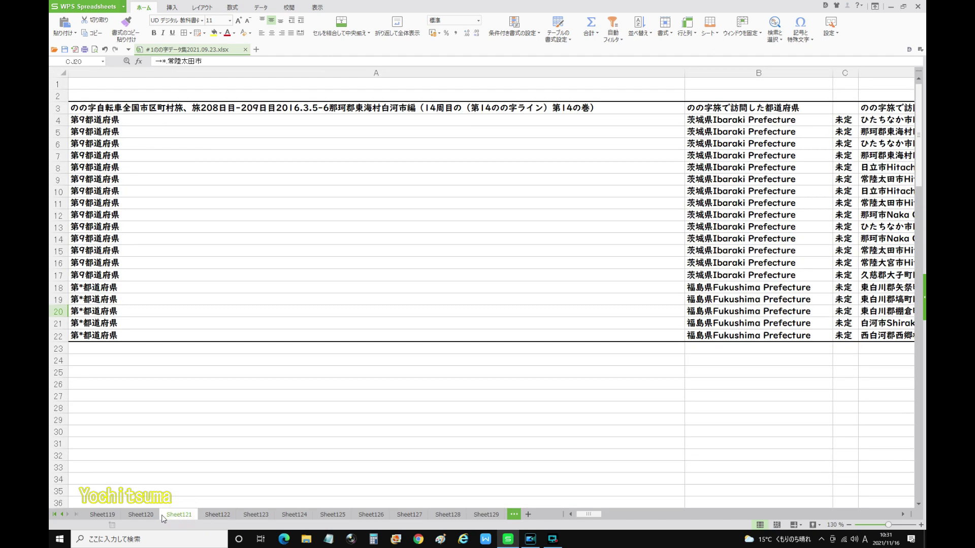
click(142, 515)
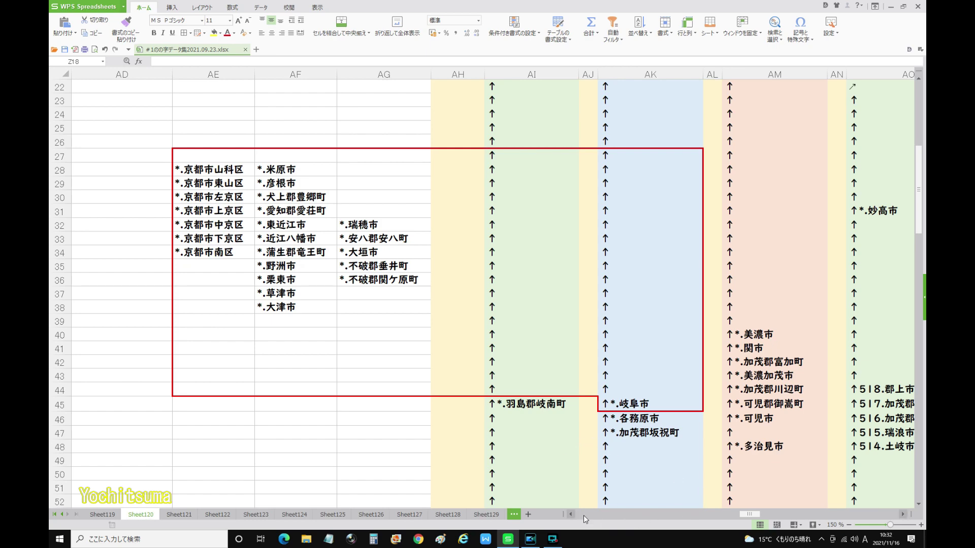
Examine Sheet119's record of the 204th–205th day trip, including its table of visited prefectures and municipalities
click(102, 514)
scroll(250, 431, up, 3)
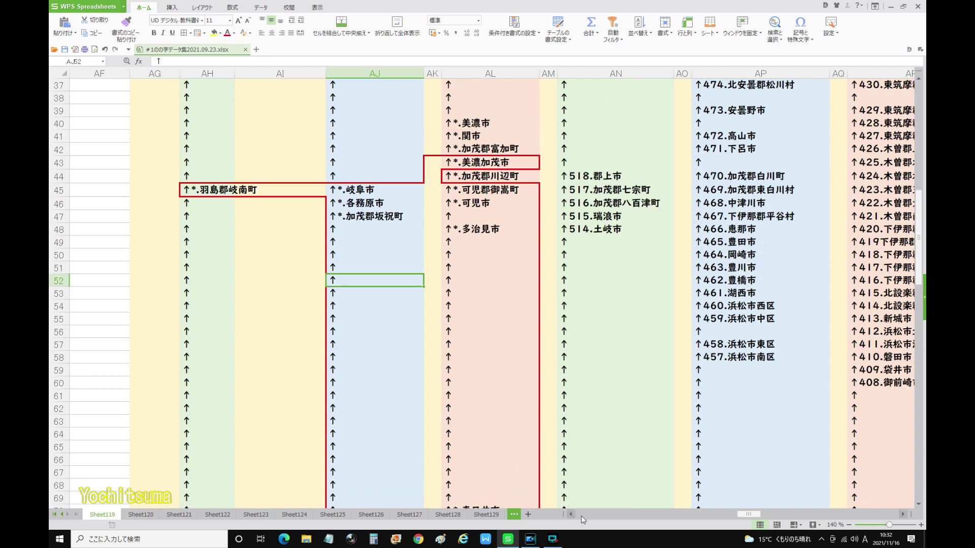
click(581, 515)
click(580, 515)
scroll(467, 463, up, 6)
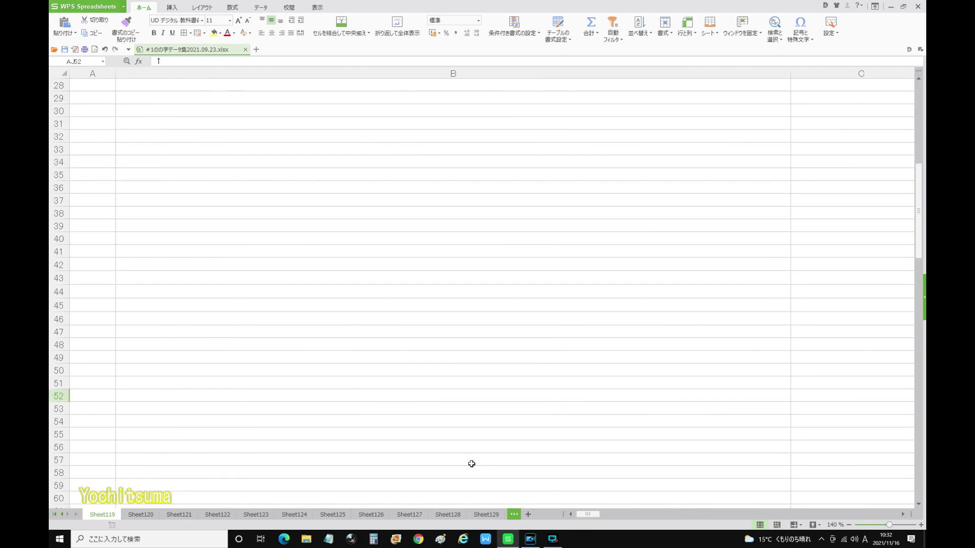
scroll(467, 463, up, 6)
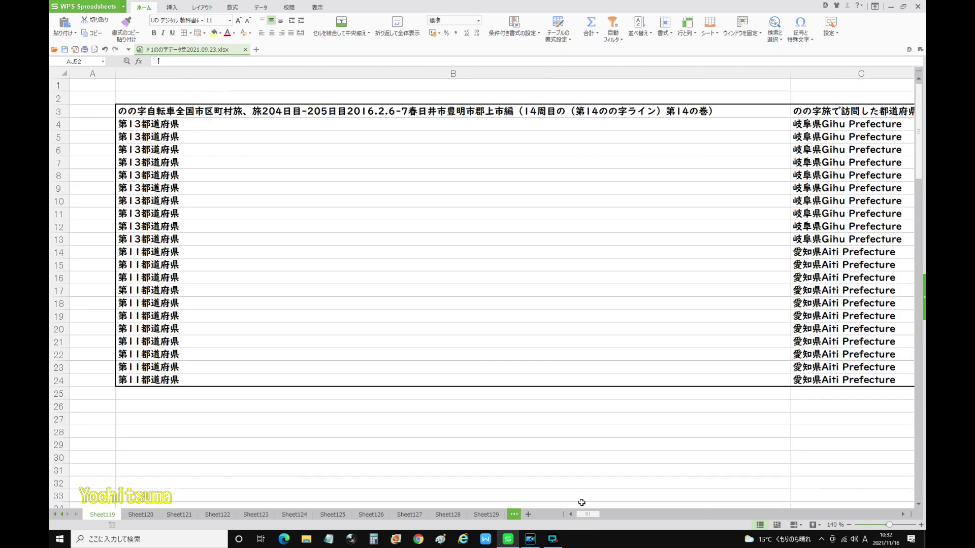
drag(583, 515, 596, 515)
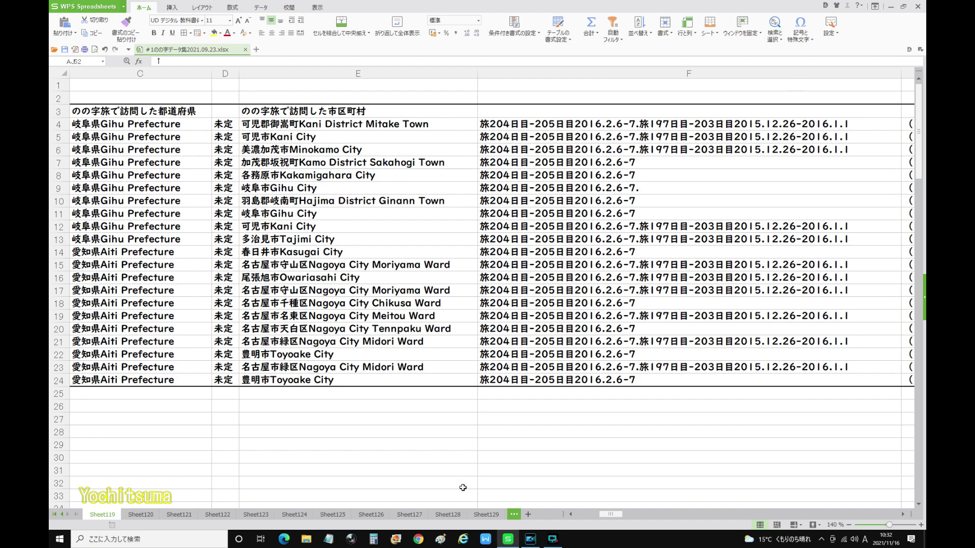
Return to Sheet127's spiral route map and locate 加茂郡坂祝町 in AN64
click(447, 514)
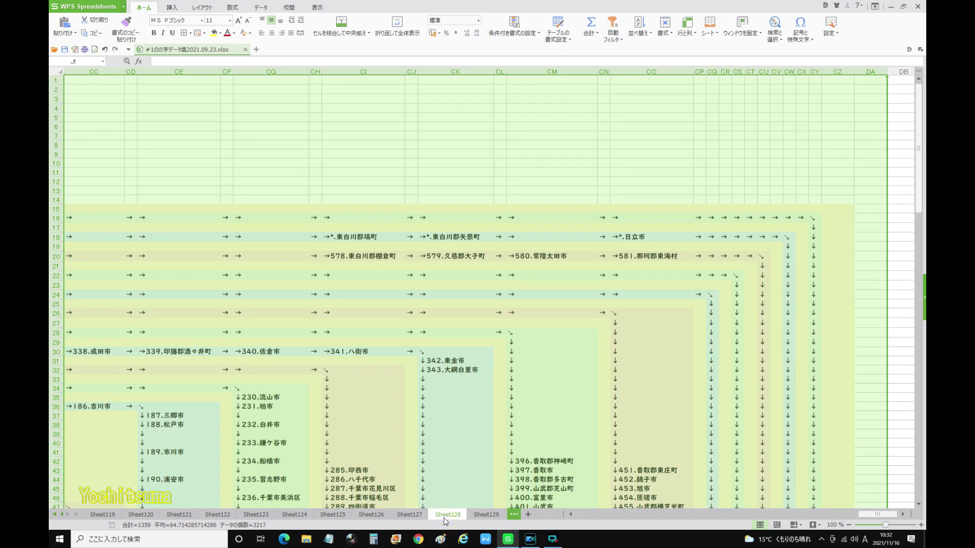
click(411, 515)
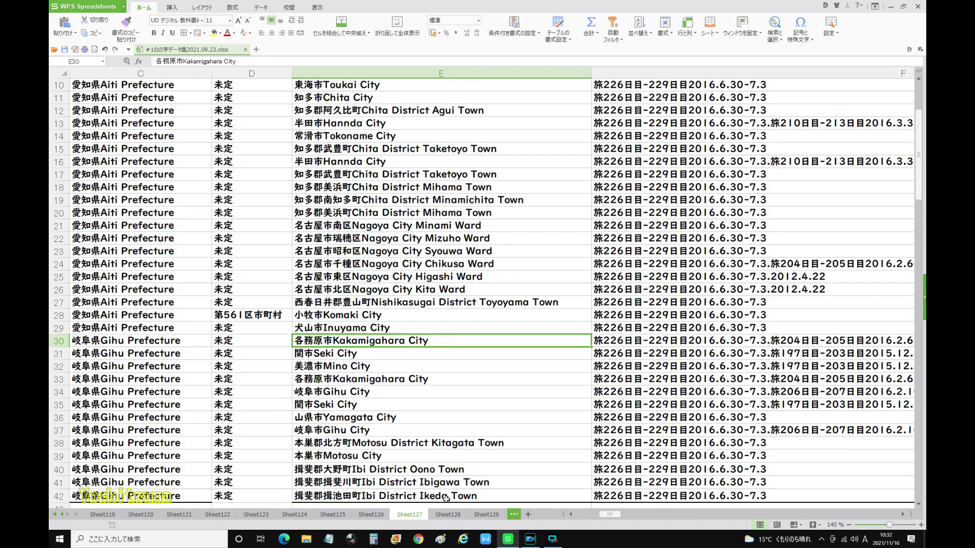
drag(601, 516, 752, 513)
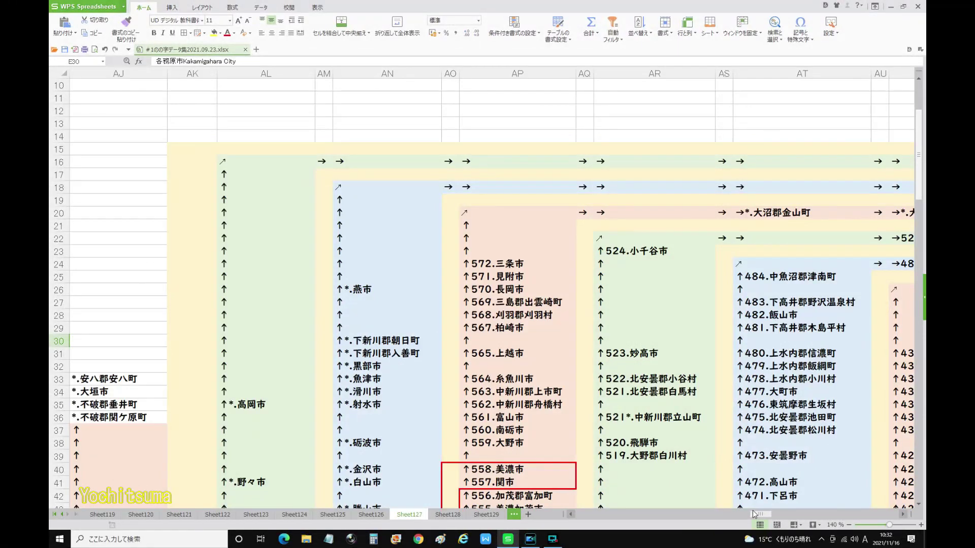
scroll(591, 481, down, 10)
scroll(592, 481, up, 1)
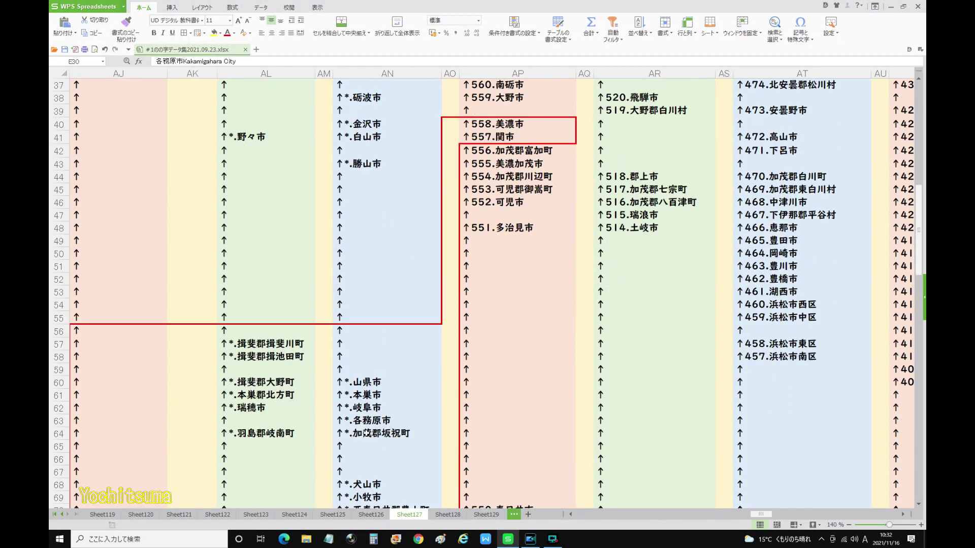
click(358, 433)
Choose a thick solid line in red in the cell border settings for AN64:AO64
scroll(366, 418, down, 2)
drag(352, 352, 394, 351)
click(182, 34)
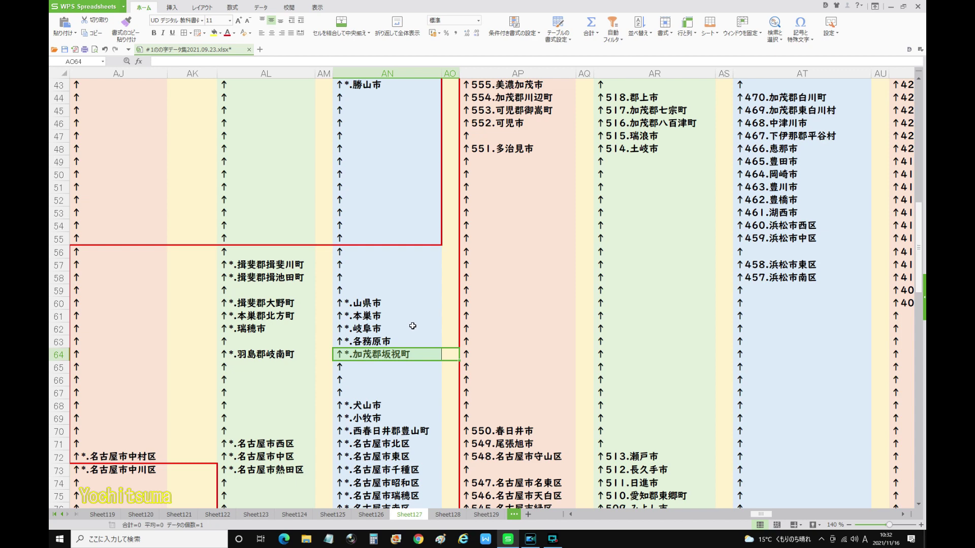
click(189, 33)
click(216, 199)
click(416, 241)
click(416, 271)
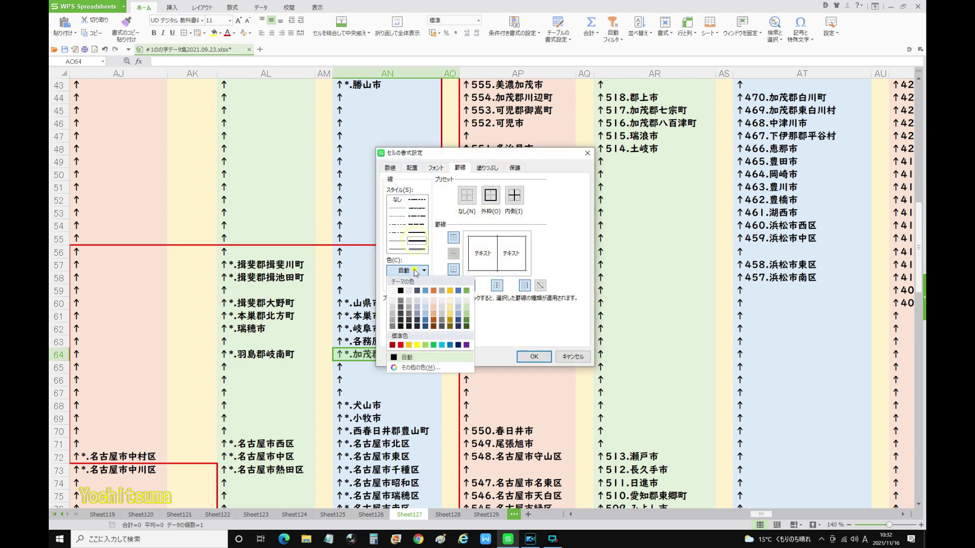
click(401, 345)
Apply the thick red outline to AN64:AO64 without an inner divider, leaving the right edge open
click(491, 195)
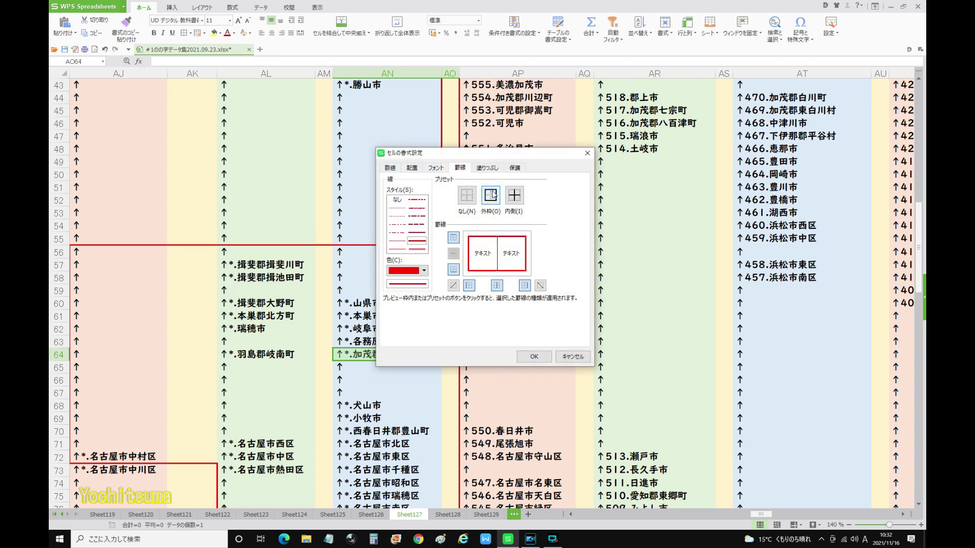
click(467, 195)
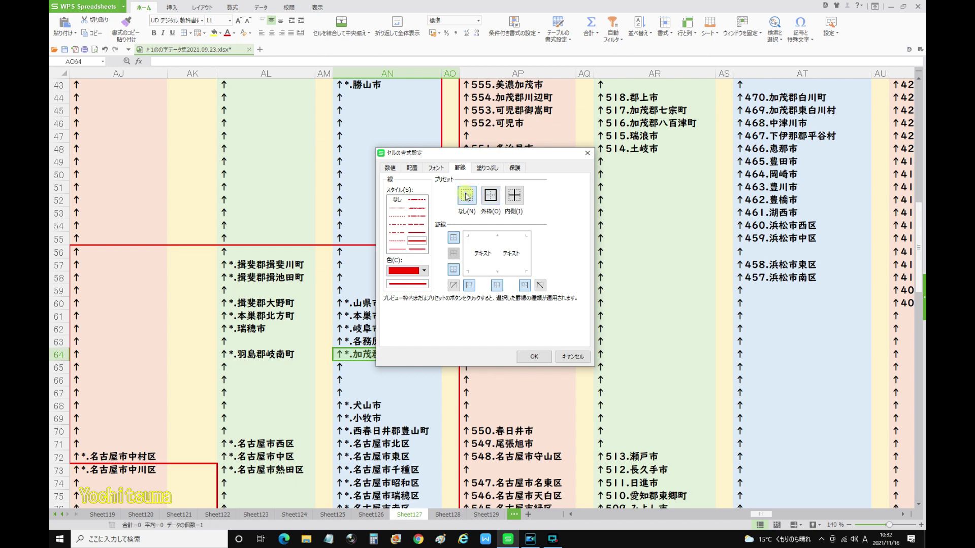
click(491, 195)
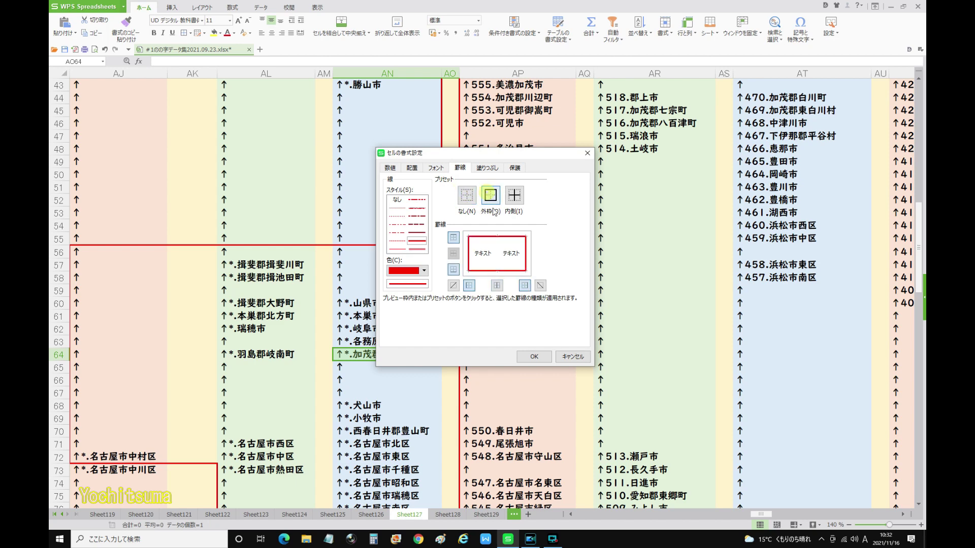
click(527, 253)
click(534, 358)
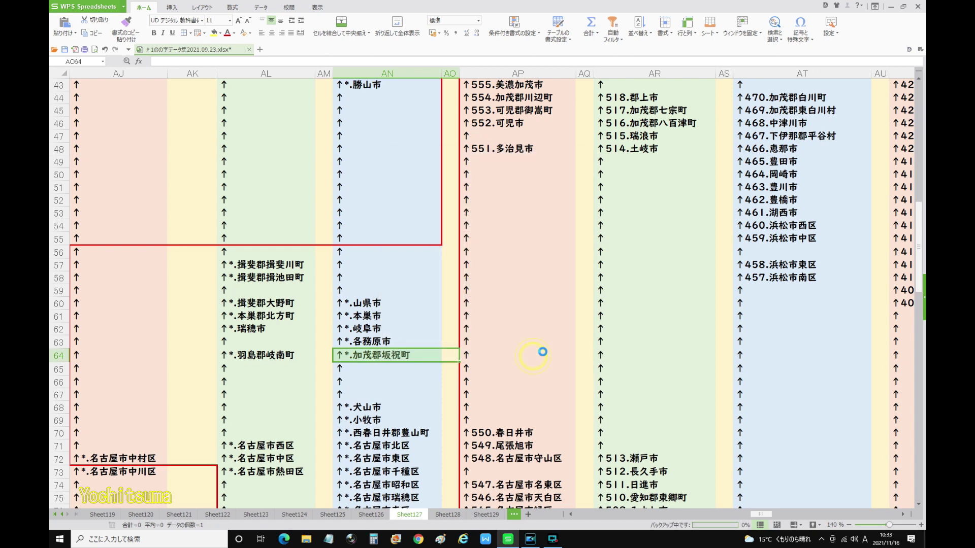
click(512, 315)
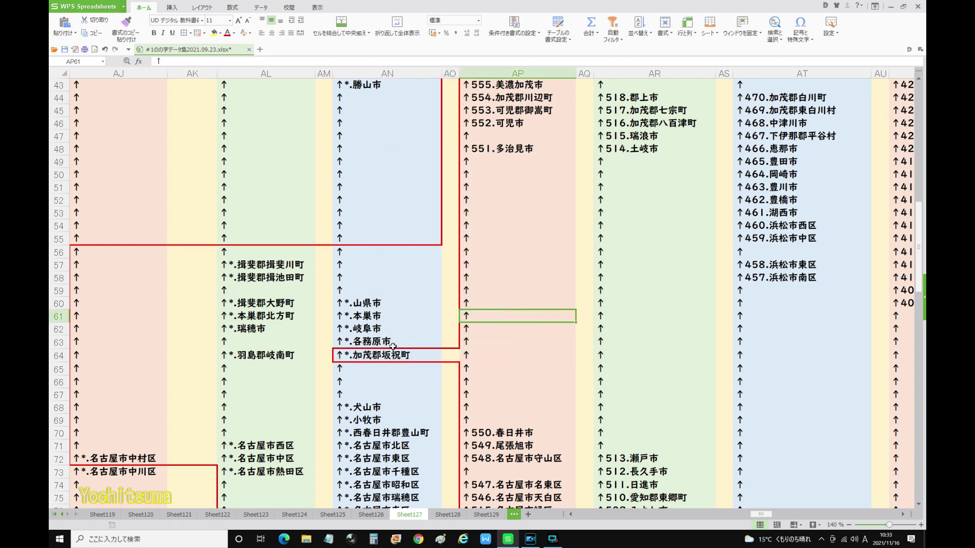
Check the route entries 各務原市 in AN63, 関市 in AP41, 美濃市 in AP40 and 羽島郡岐南町 in AL64
click(369, 341)
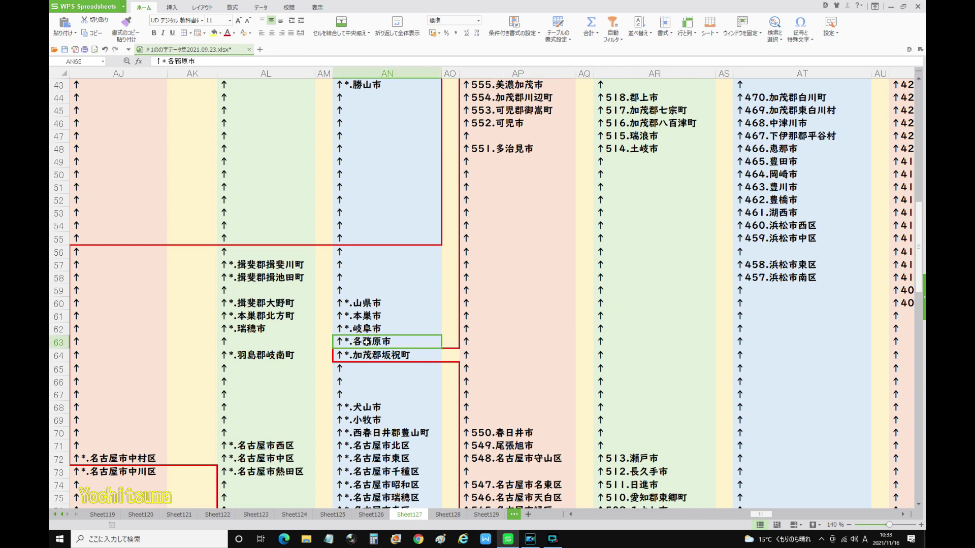
scroll(366, 342, up, 3)
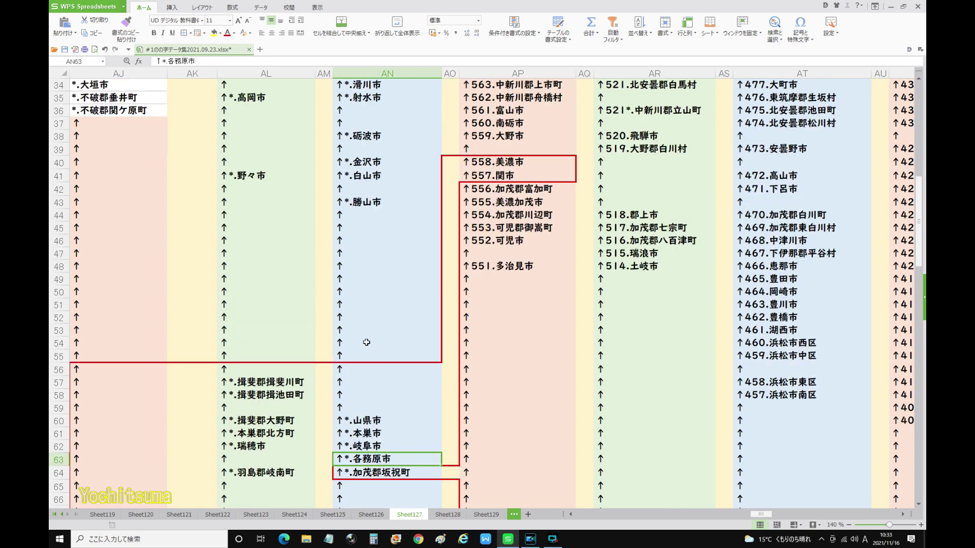
click(508, 178)
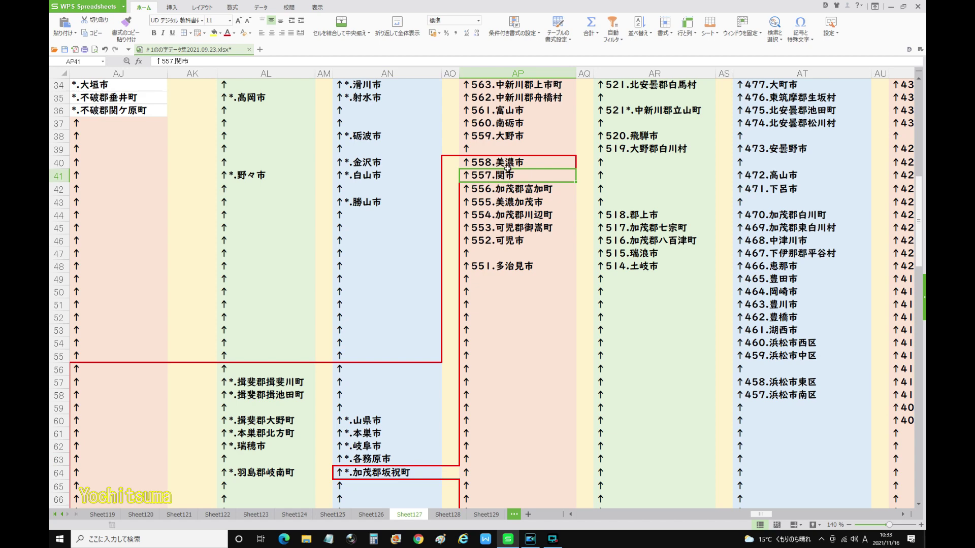
click(507, 167)
scroll(401, 391, down, 3)
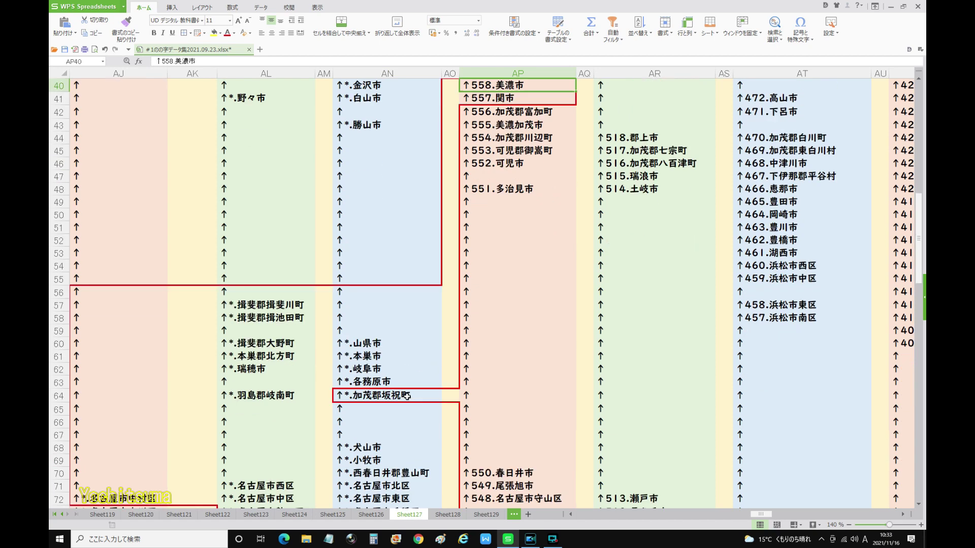
click(368, 340)
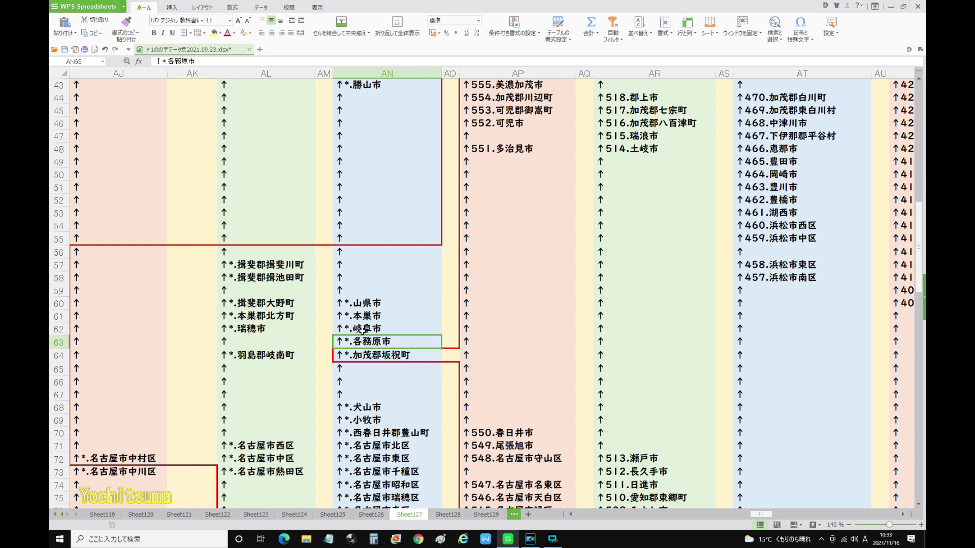
click(276, 355)
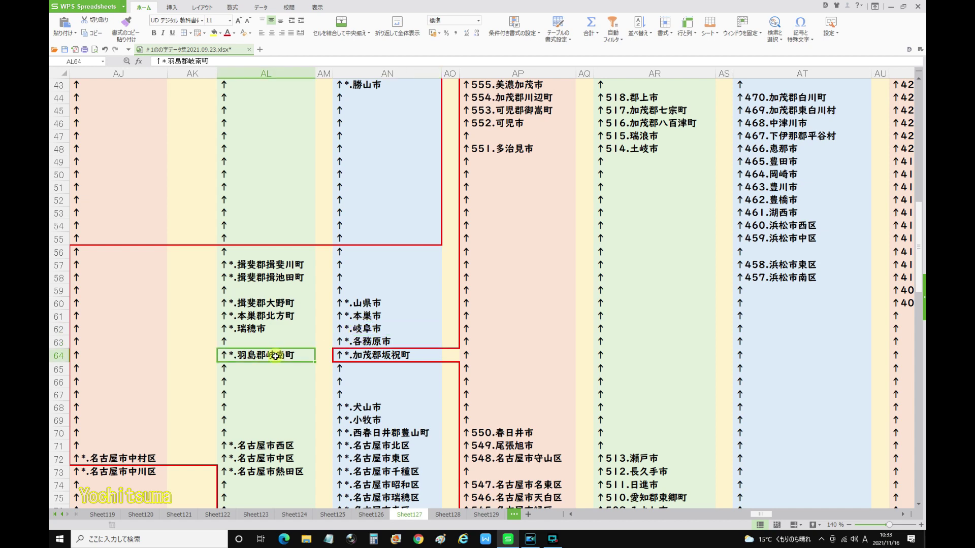
scroll(363, 335, up, 2)
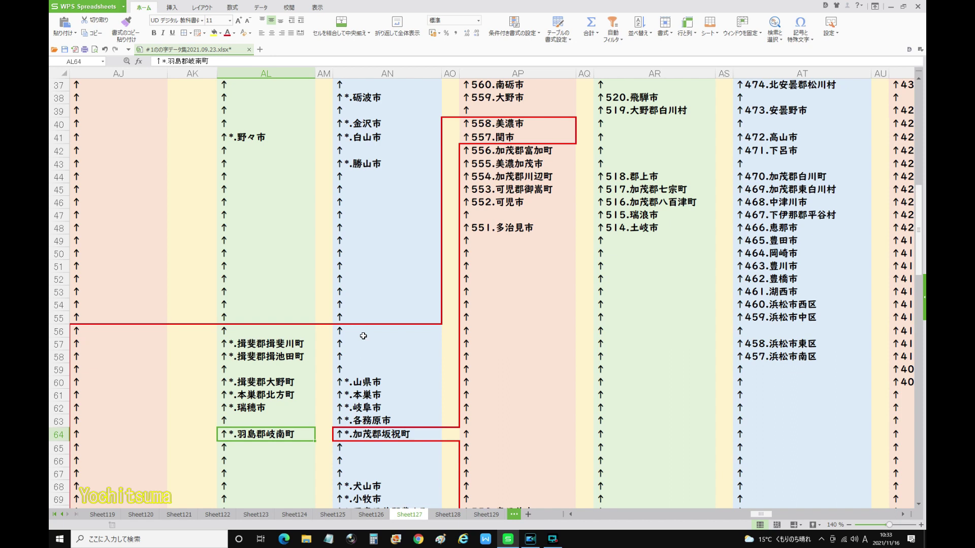
Compare 山県市 in AN60 with the trip list's Gifu entries, including 岐阜市 in E34, 関市 in E31 and E35, and 本巣郡北方町 in E38
click(366, 384)
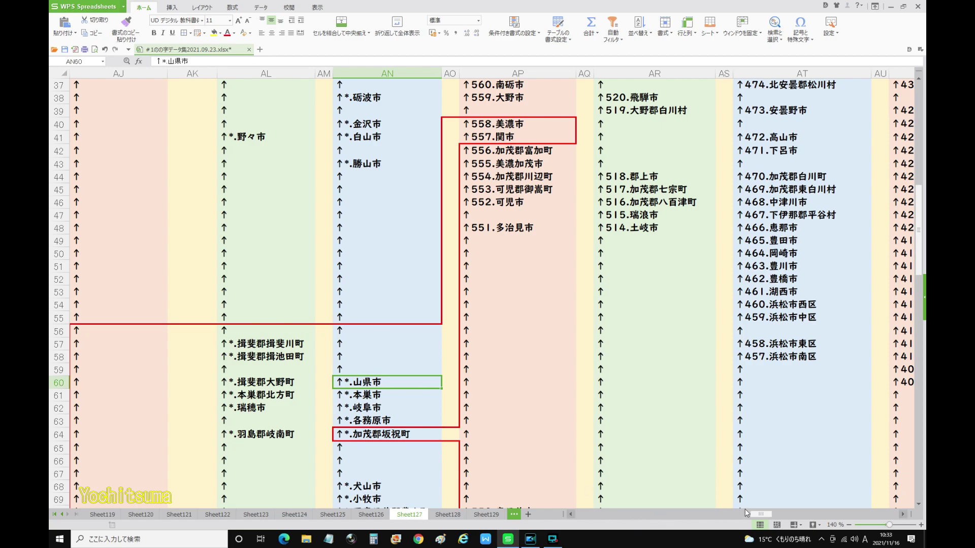
drag(759, 514, 609, 514)
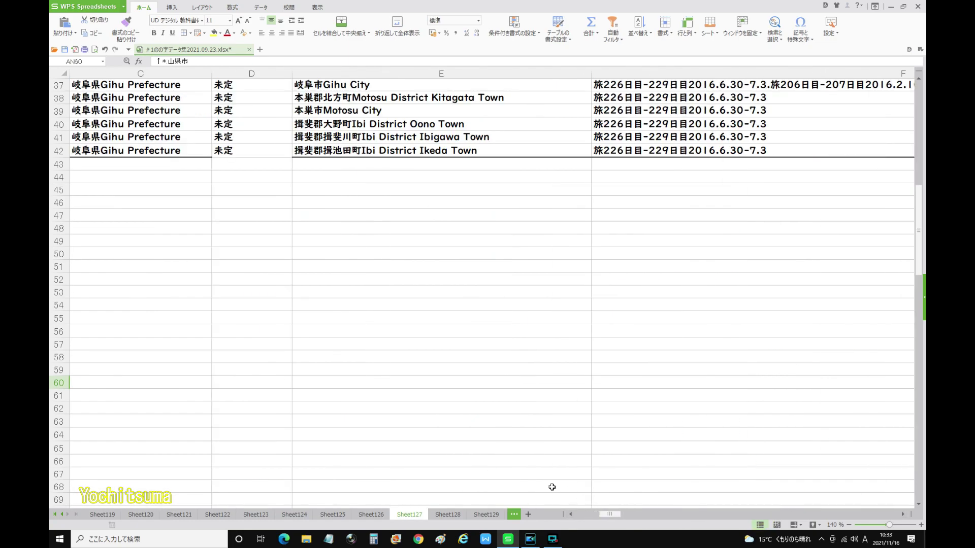
scroll(550, 487, up, 8)
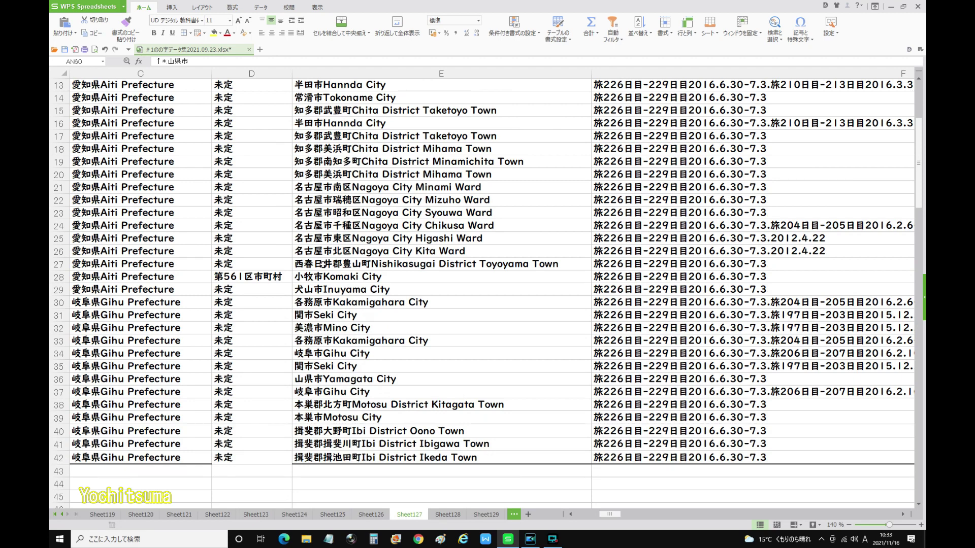
click(320, 341)
click(317, 353)
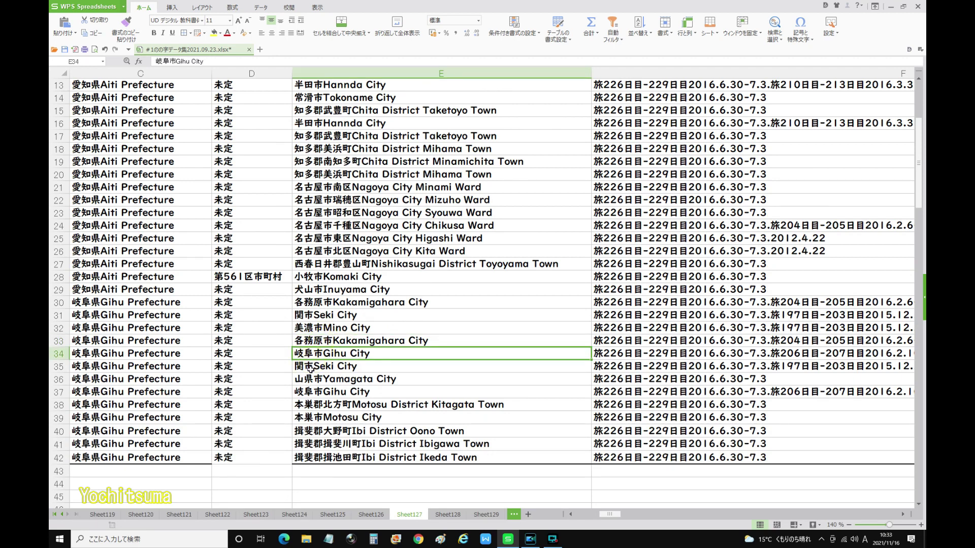
click(305, 317)
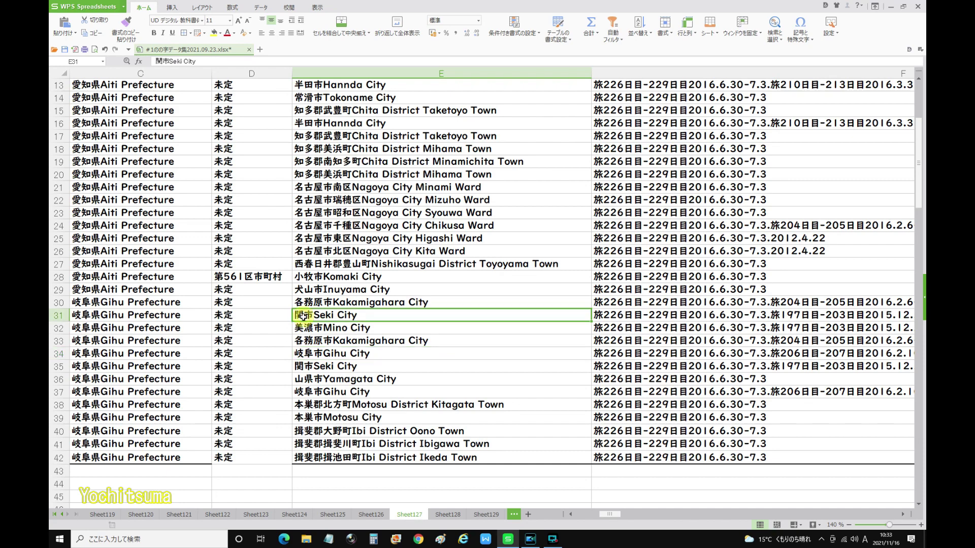
click(305, 366)
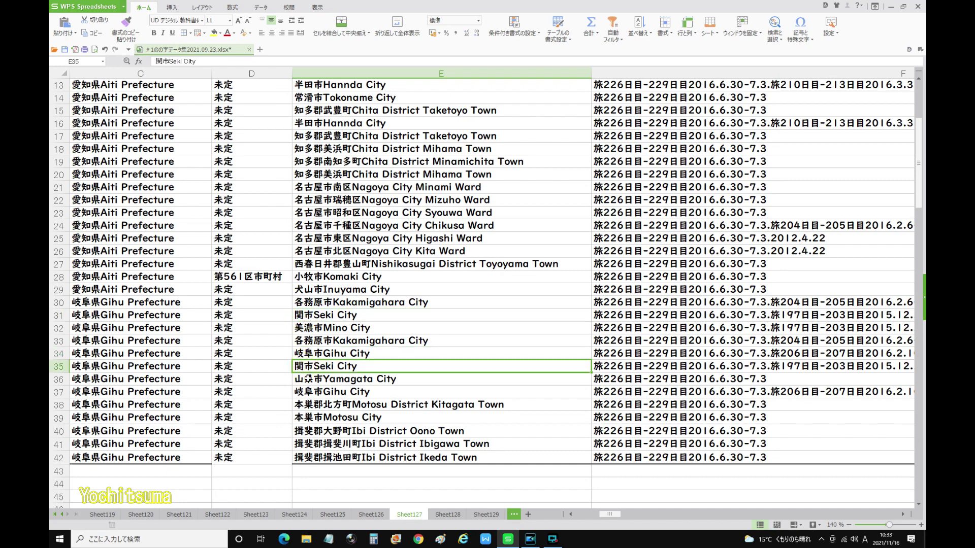
click(300, 379)
click(310, 404)
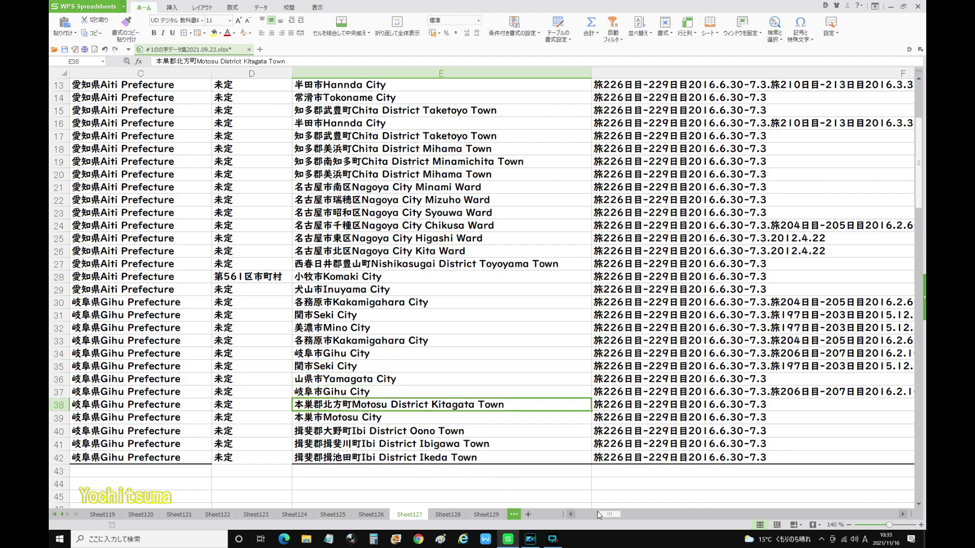
Return to the spiral route map and check 関市 in AP41 within the red outline
drag(609, 514, 755, 501)
scroll(580, 443, down, 7)
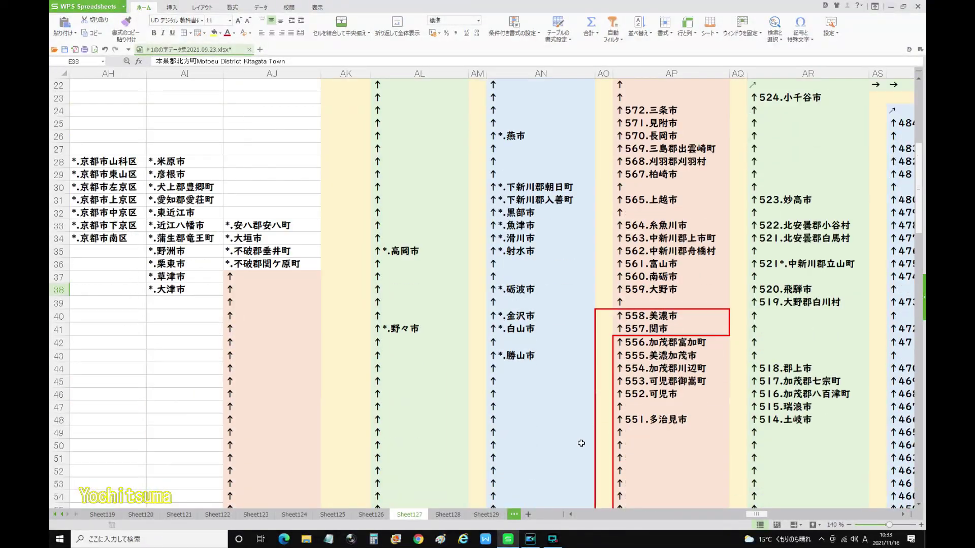
scroll(580, 443, down, 1)
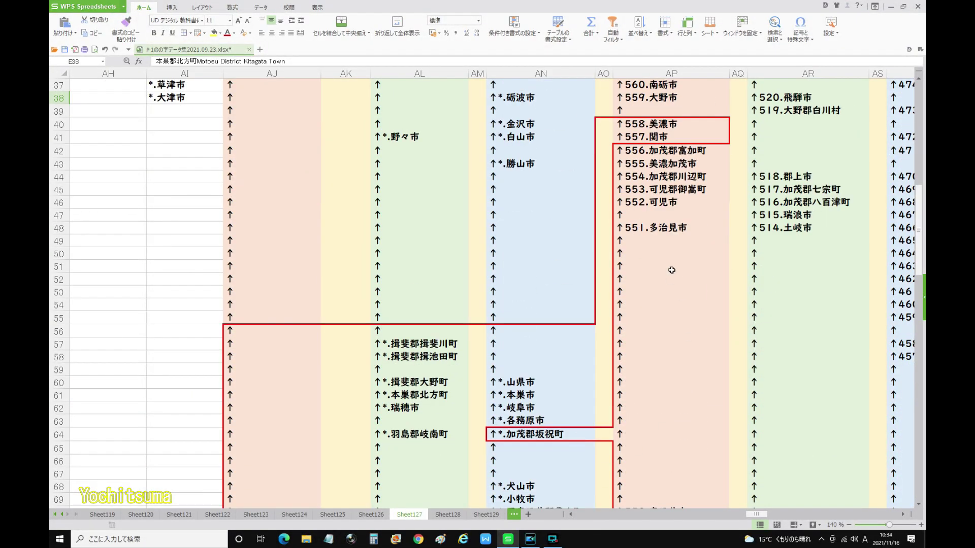
click(647, 138)
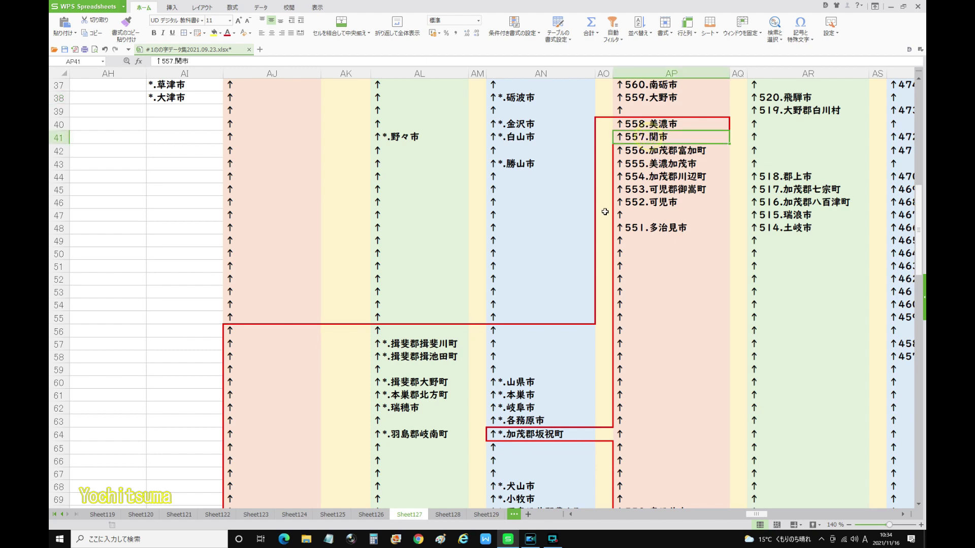
Examine the red outline's southern part down to row 83, checking 知多郡南知多町 in AN83 and 名古屋市千種区 in AN73
scroll(571, 316, down, 3)
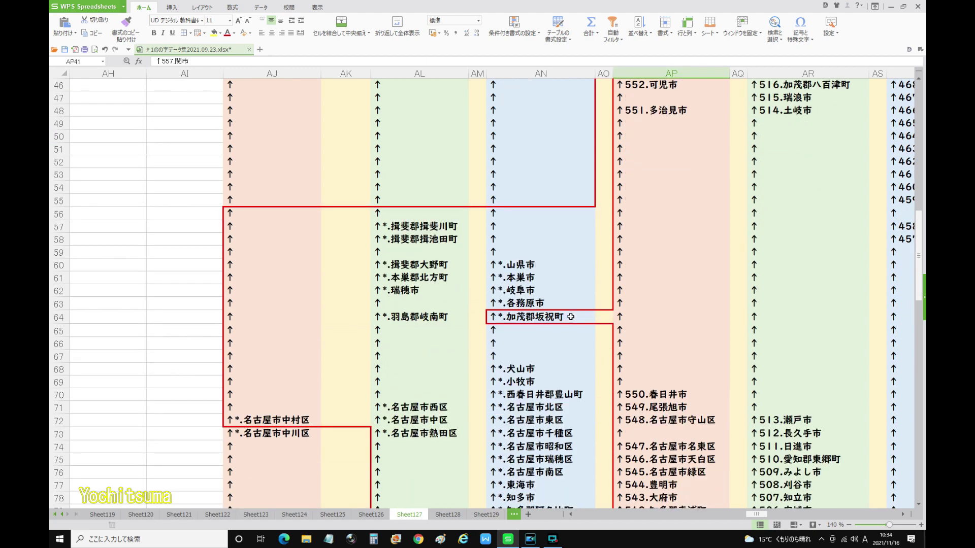
scroll(571, 316, down, 4)
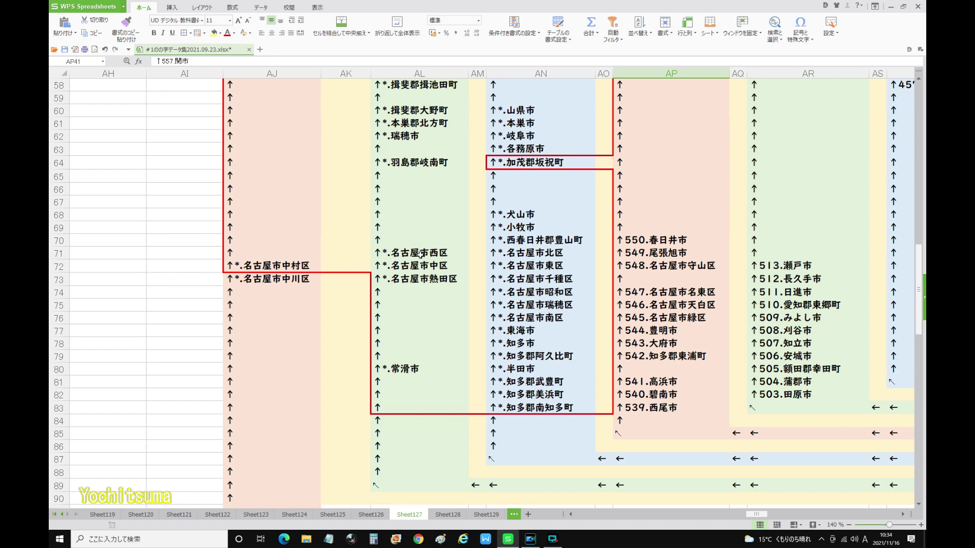
scroll(412, 207, up, 2)
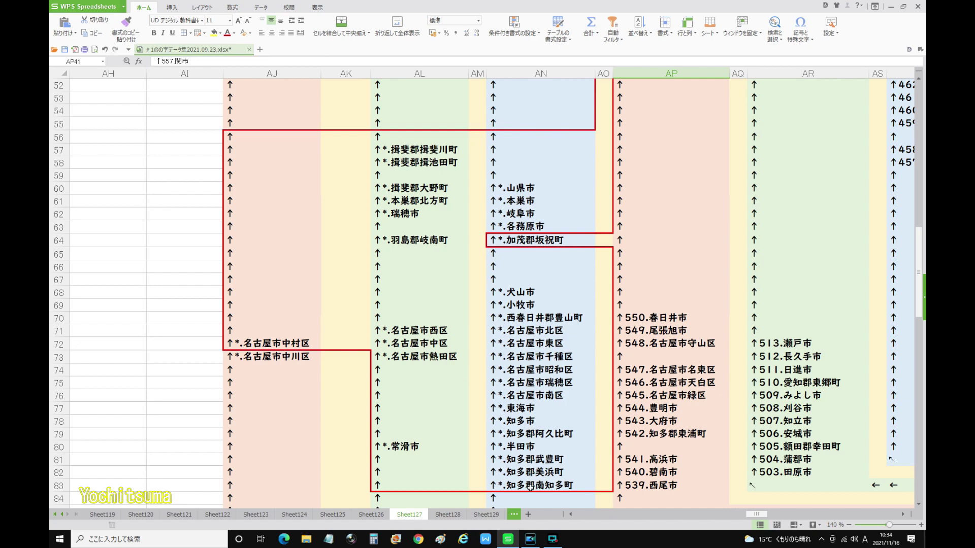
click(534, 486)
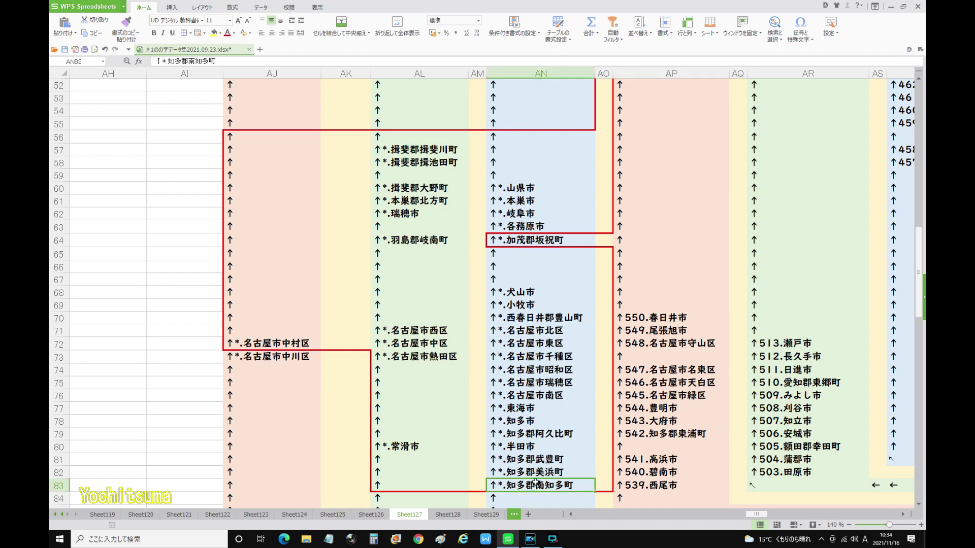
click(540, 357)
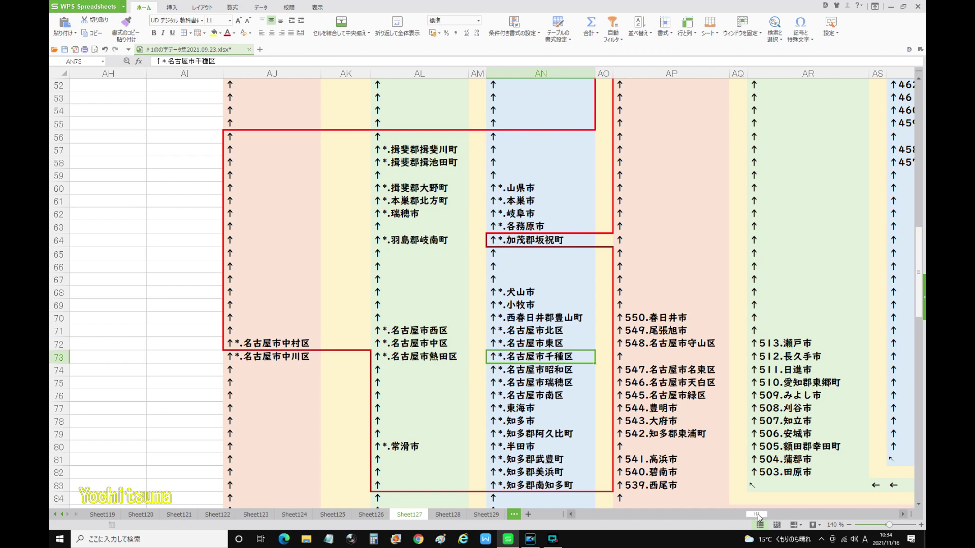
drag(758, 516, 760, 515)
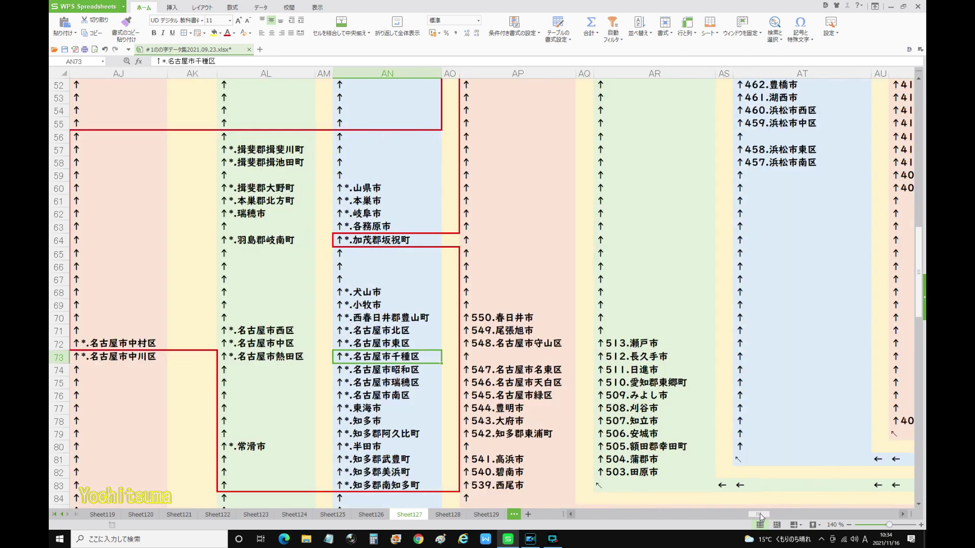